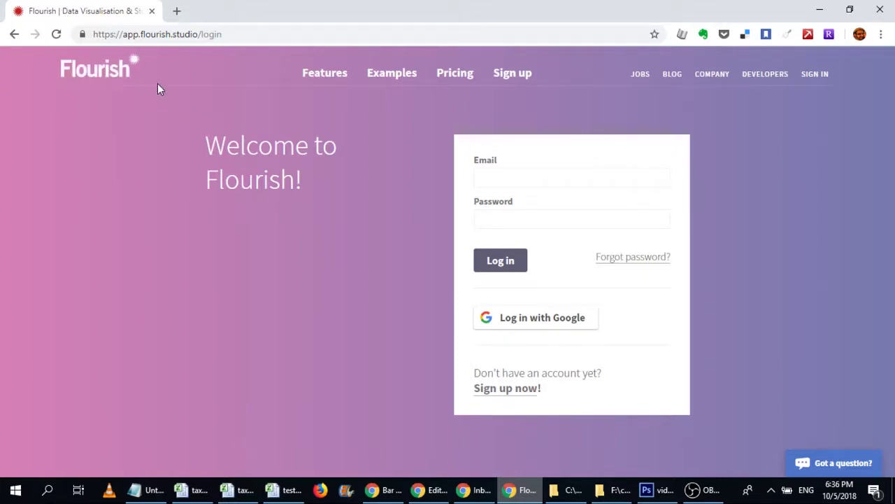
# Log in to Flourish with the Google account.
pyautogui.moveTo(142, 35); pyautogui.dragTo(199, 35)
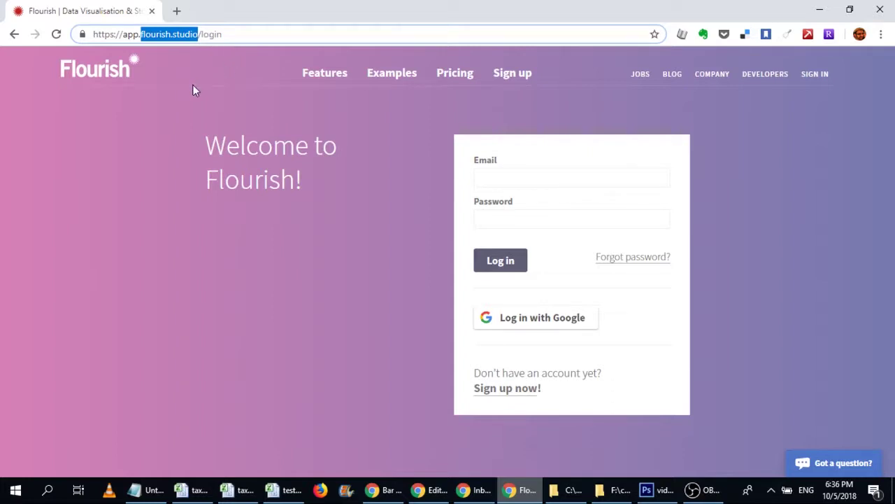
pyautogui.click(172, 90)
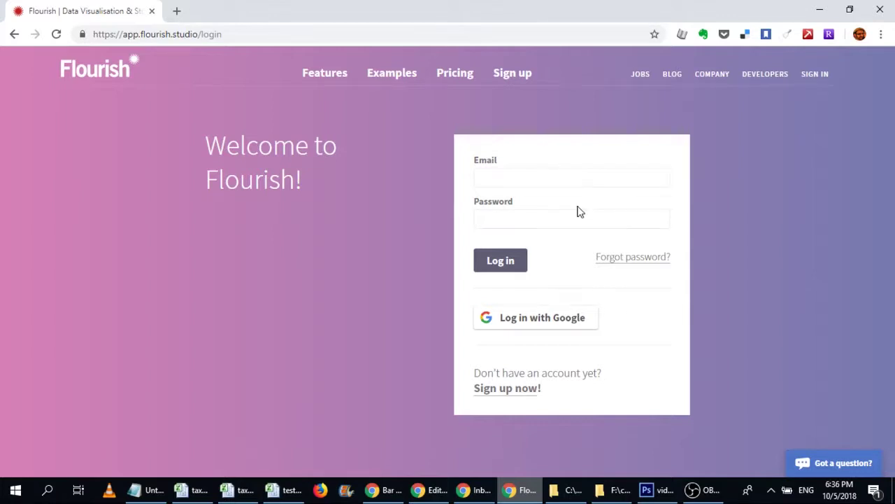
pyautogui.click(553, 330)
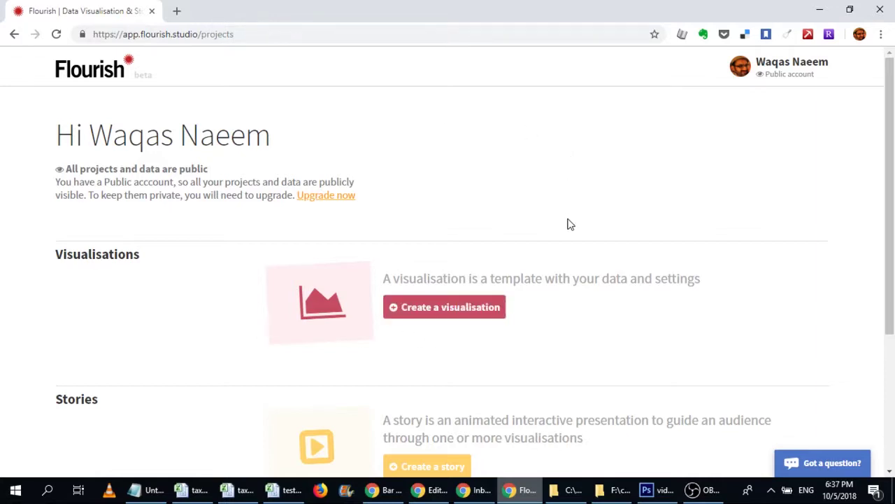
# Look over the Visualisations and Stories sections of the projects page and start a new visualisation.
pyautogui.moveTo(892, 150); pyautogui.dragTo(892, 167)
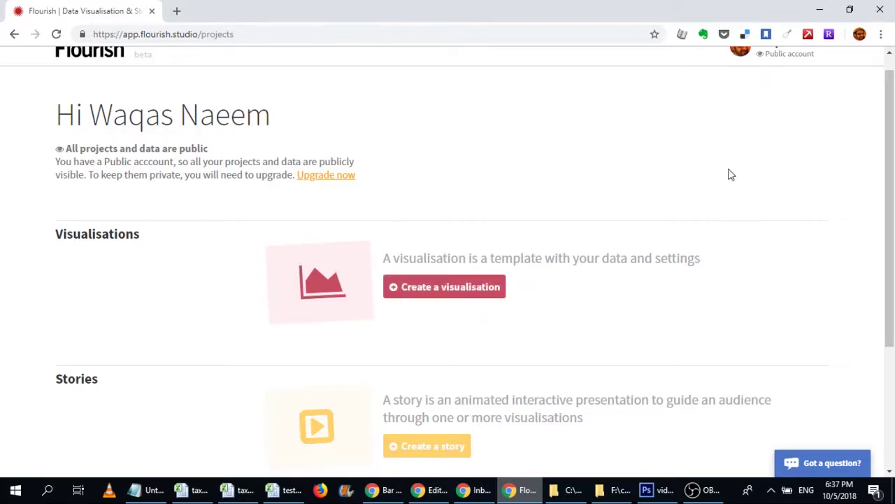
pyautogui.moveTo(892, 189); pyautogui.dragTo(893, 246)
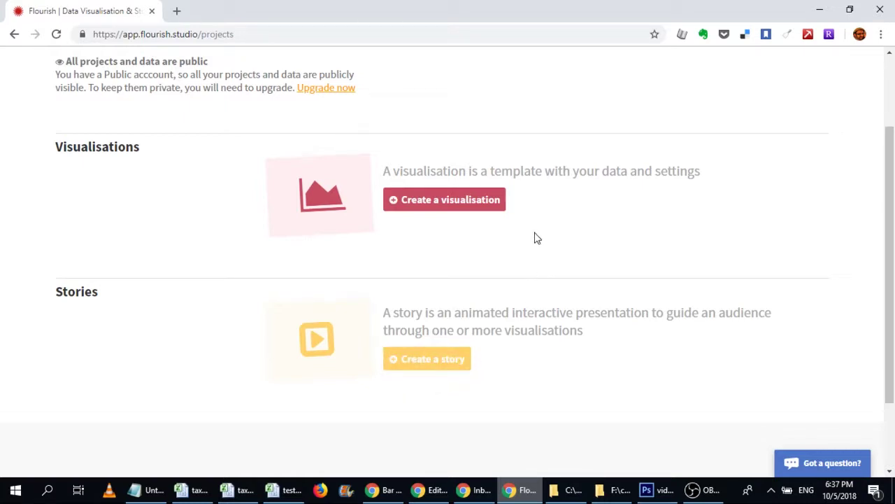
pyautogui.moveTo(892, 253); pyautogui.dragTo(894, 184)
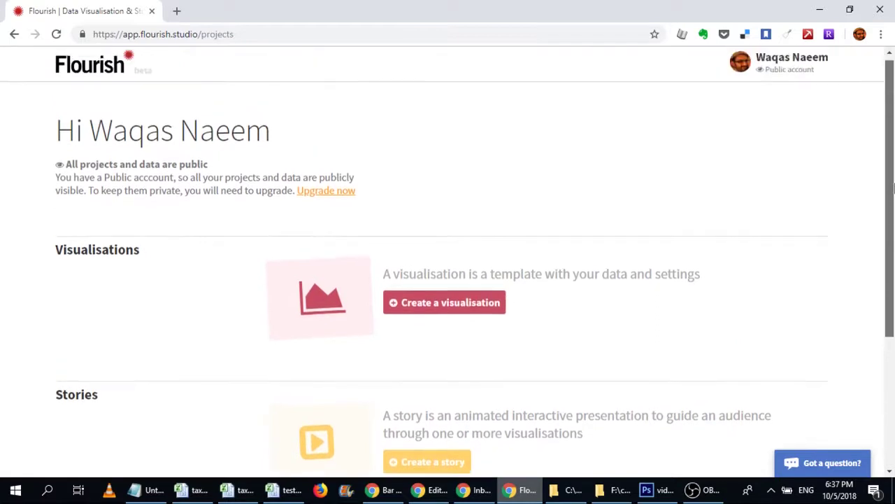
pyautogui.click(446, 308)
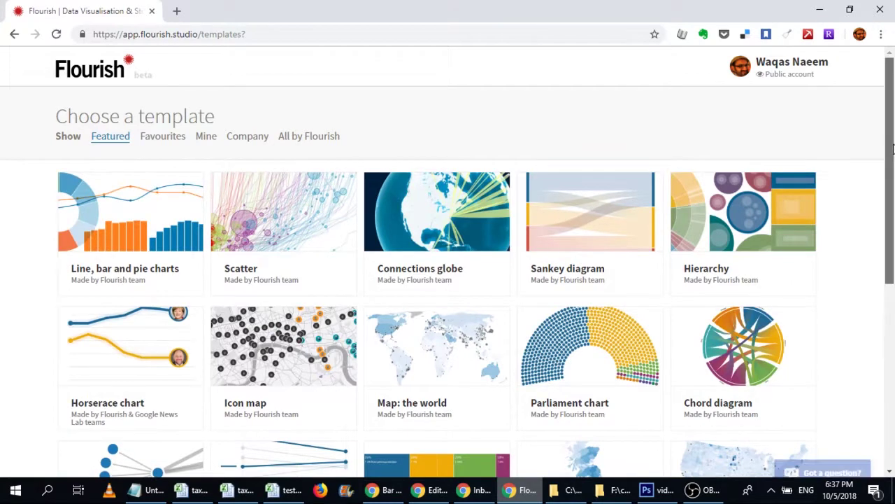
# Browse the featured templates and create a visualisation from the Chord diagram template.
pyautogui.moveTo(893, 147); pyautogui.dragTo(892, 160)
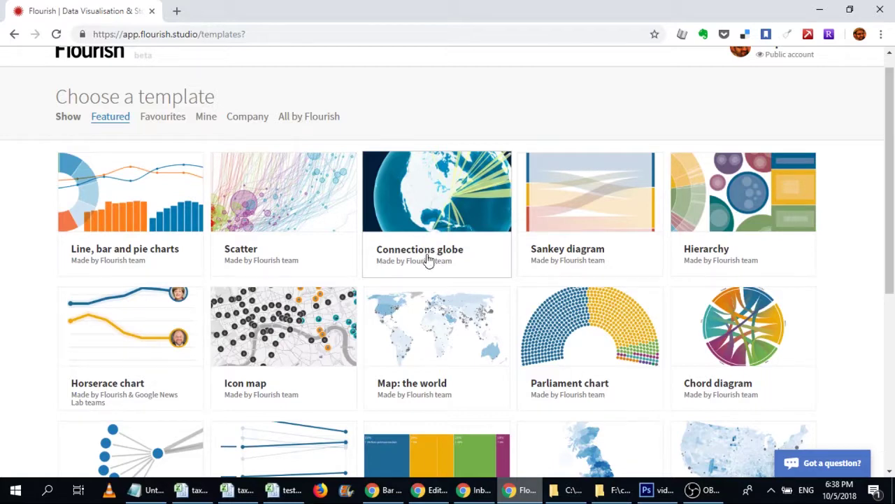
pyautogui.scroll(1, 428, 258)
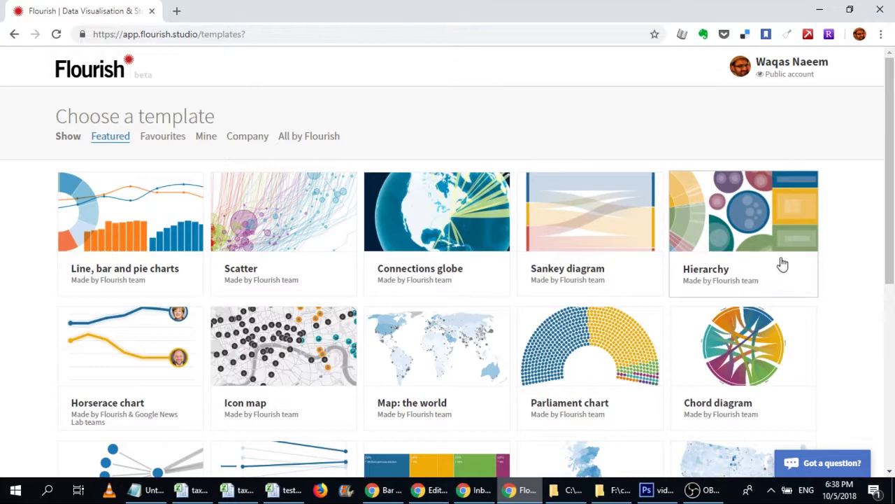
pyautogui.scroll(-1, 783, 264)
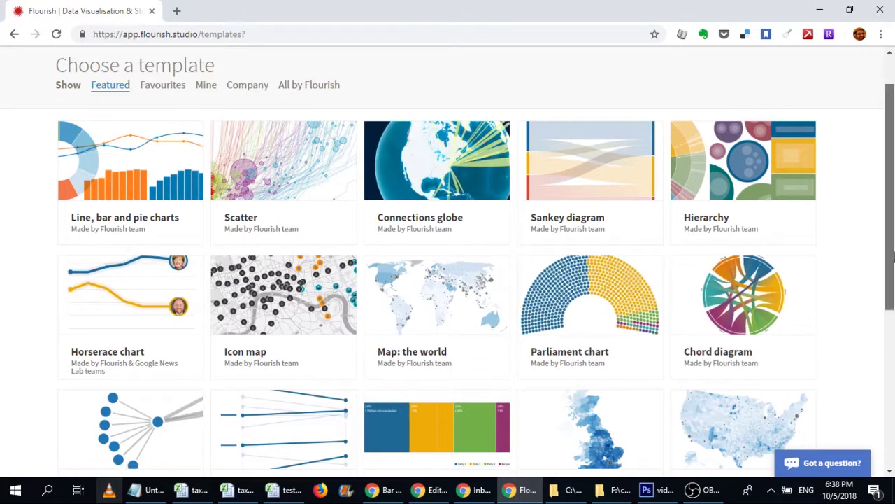
pyautogui.scroll(-2, 894, 257)
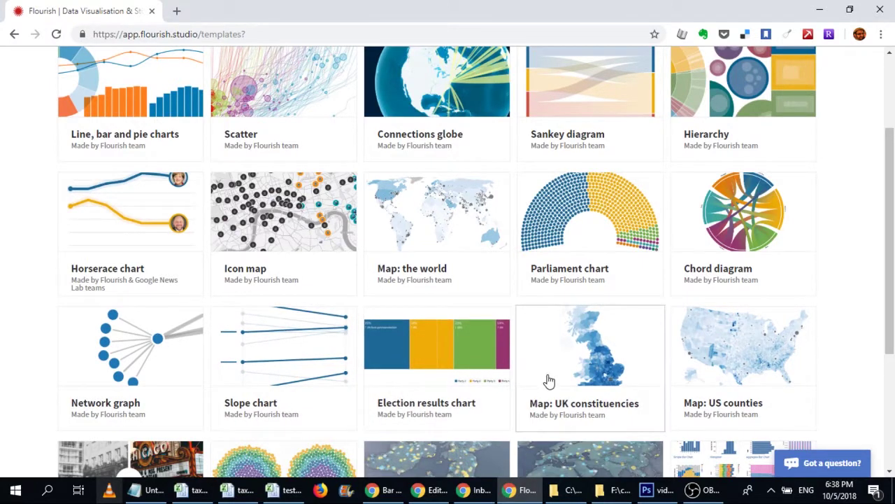
pyautogui.scroll(-3, 549, 380)
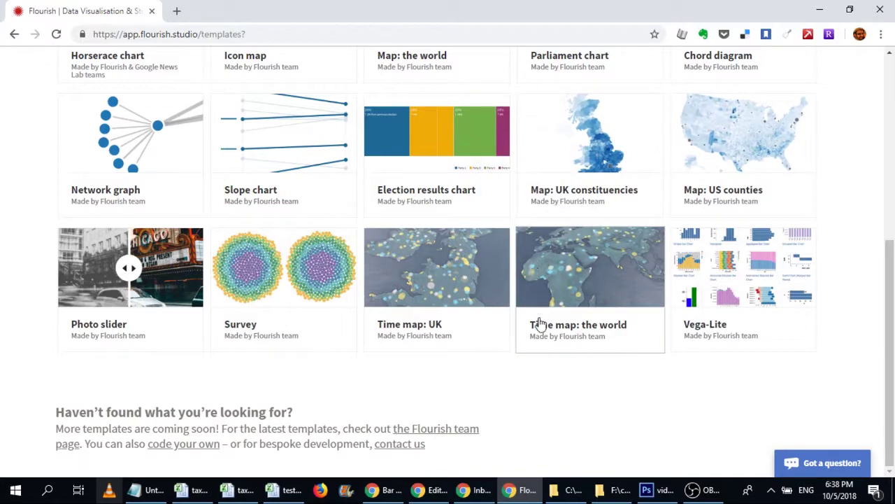
pyautogui.scroll(5, 499, 316)
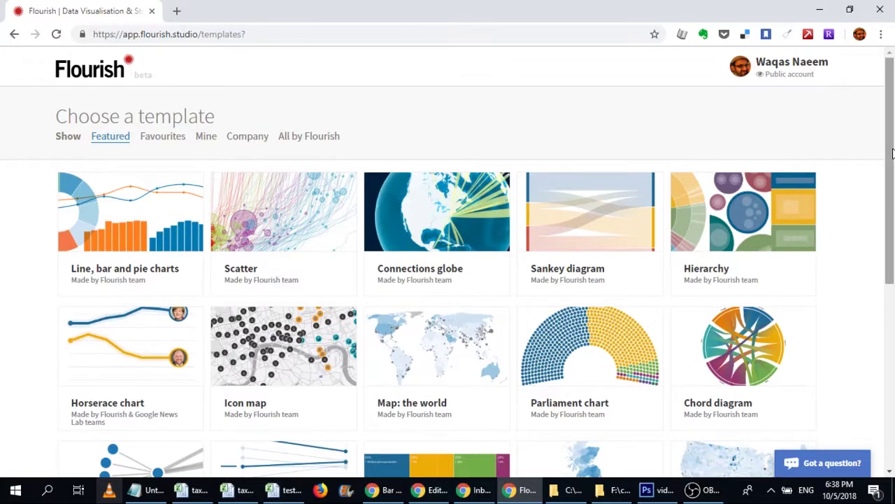
pyautogui.moveTo(893, 153); pyautogui.dragTo(894, 181)
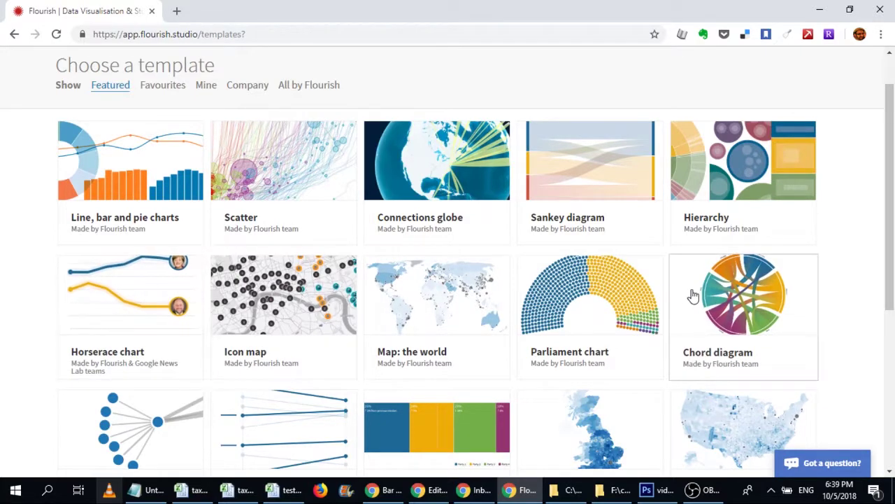
pyautogui.moveTo(889, 256); pyautogui.dragTo(891, 275)
pyautogui.click(724, 302)
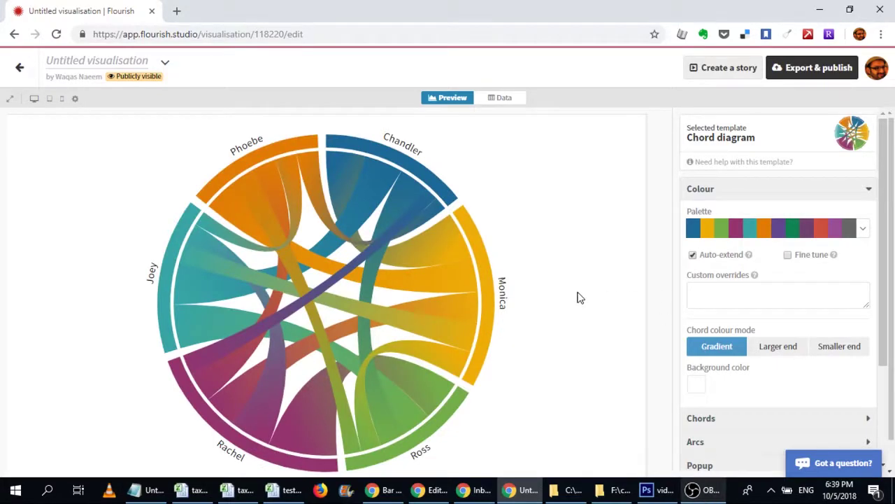
# Review the chord diagram's sample data with its From, To and Count columns, and return to the preview.
pyautogui.moveTo(213, 274)
pyautogui.click(498, 102)
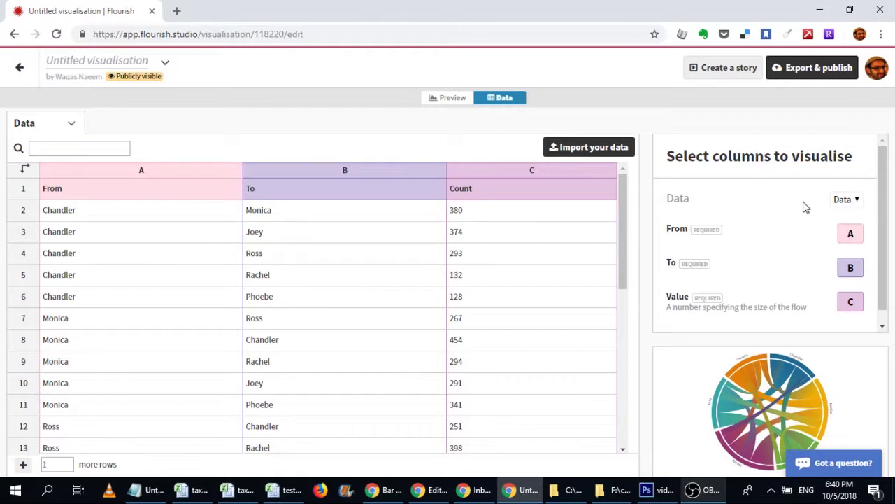
pyautogui.scroll(-1, 885, 195)
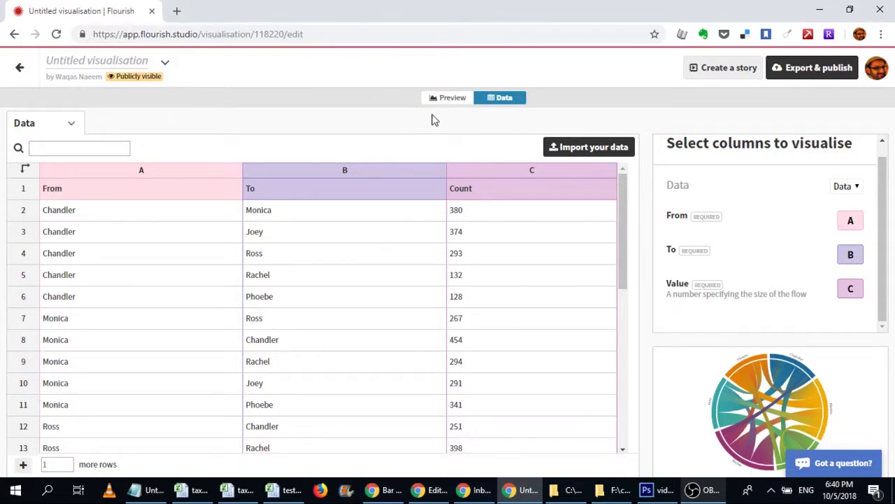
pyautogui.click(448, 97)
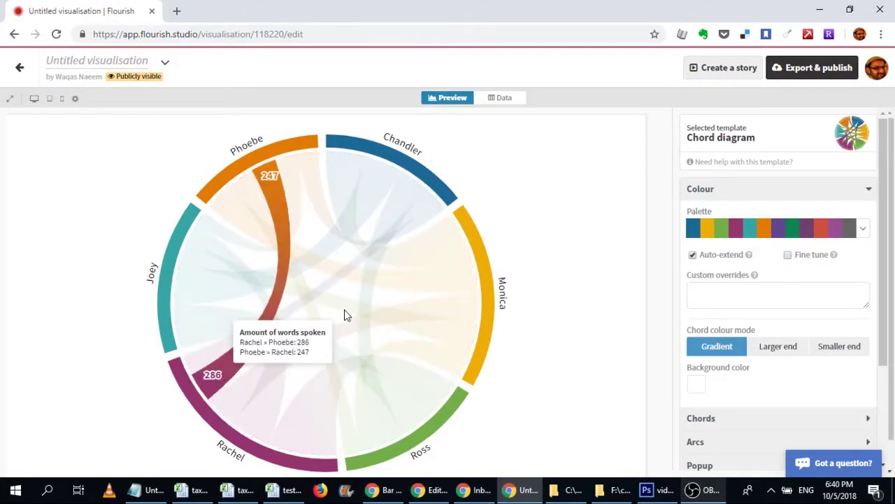
# Compare the chord diagram's data rows with the columns assigned to To and Value, and go back to the preview.
pyautogui.click(506, 99)
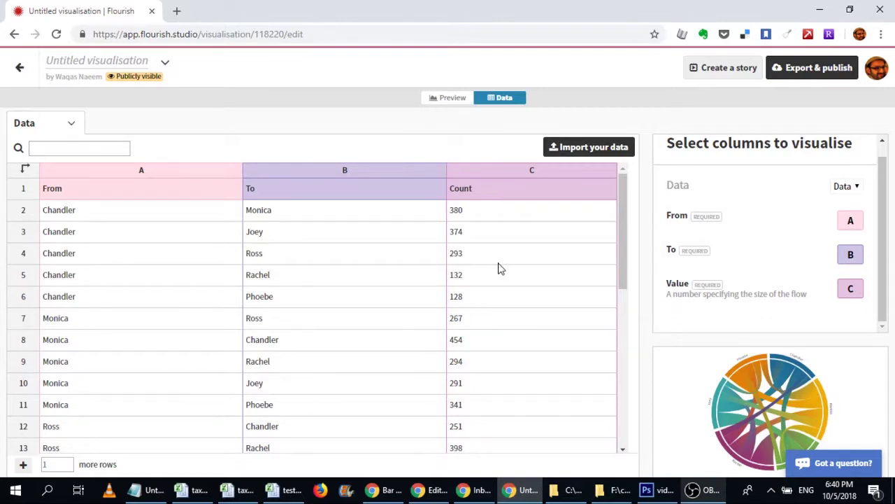
pyautogui.moveTo(625, 275); pyautogui.dragTo(639, 206)
pyautogui.click(850, 255)
pyautogui.click(850, 291)
pyautogui.doubleClick(853, 254)
pyautogui.click(448, 97)
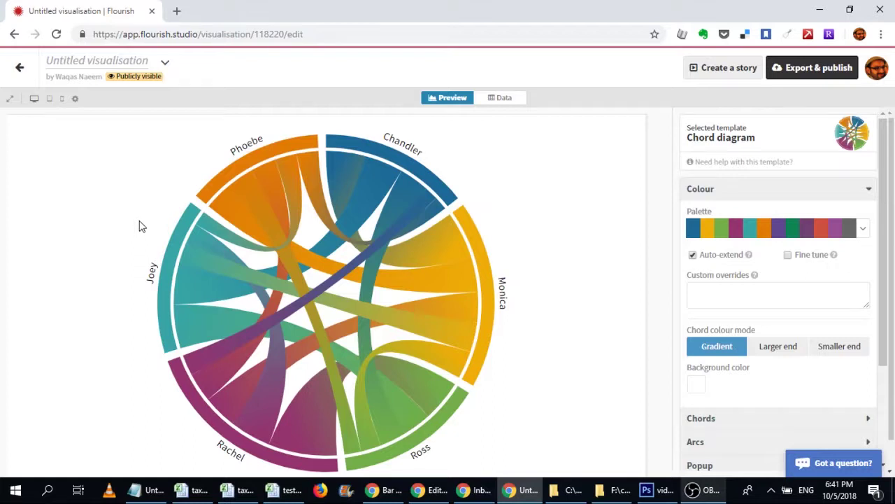
# Leave the chord diagram and create another visualisation from the Scatter template.
pyautogui.hotkey('alt', 'Left')
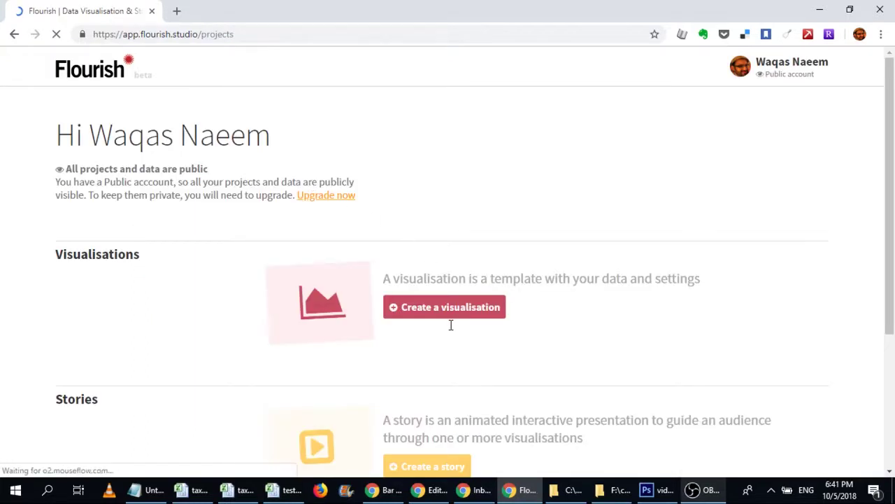
pyautogui.click(438, 313)
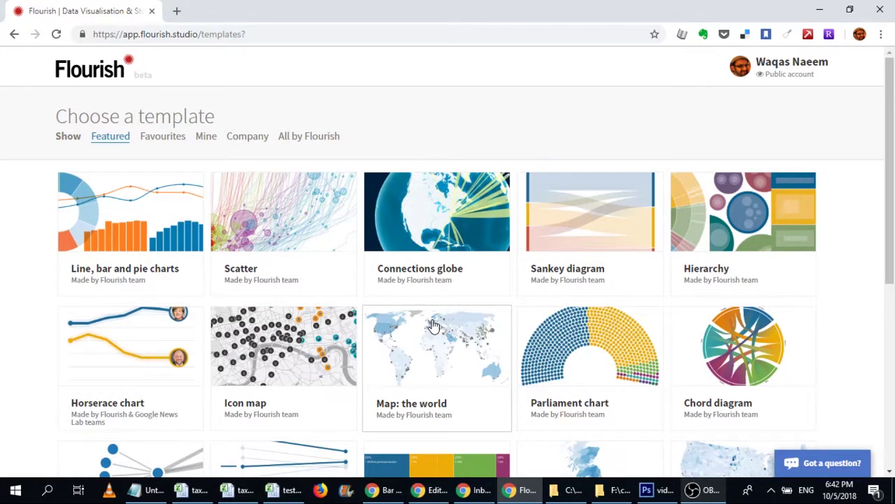
pyautogui.click(301, 236)
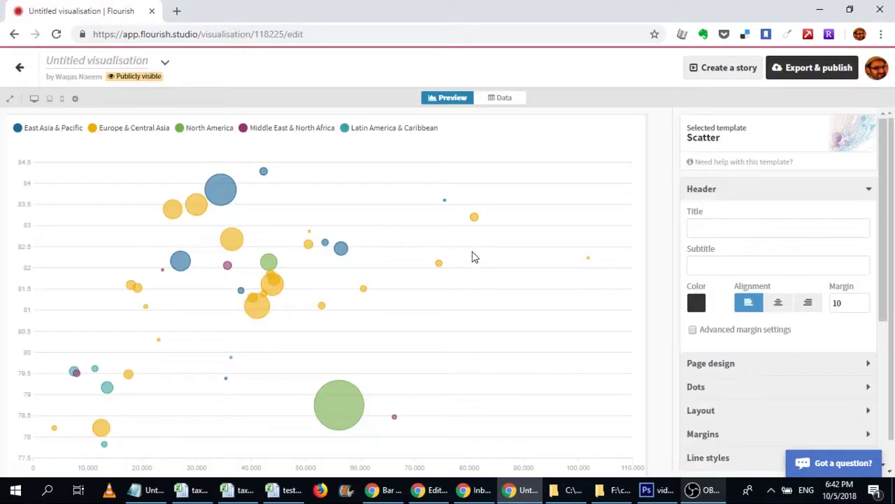
# Examine the scatter chart's dots and its GDP, life expectancy and population data, and return to the preview.
pyautogui.scroll(-1, 886, 198)
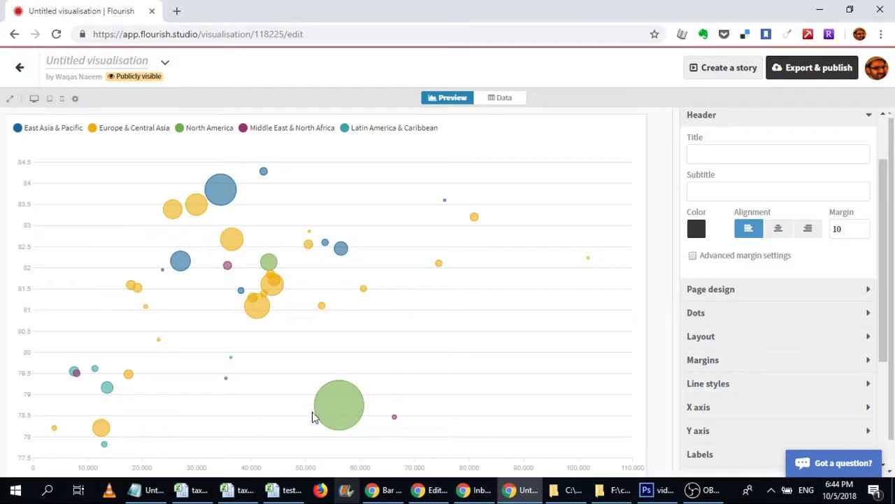
pyautogui.moveTo(356, 416)
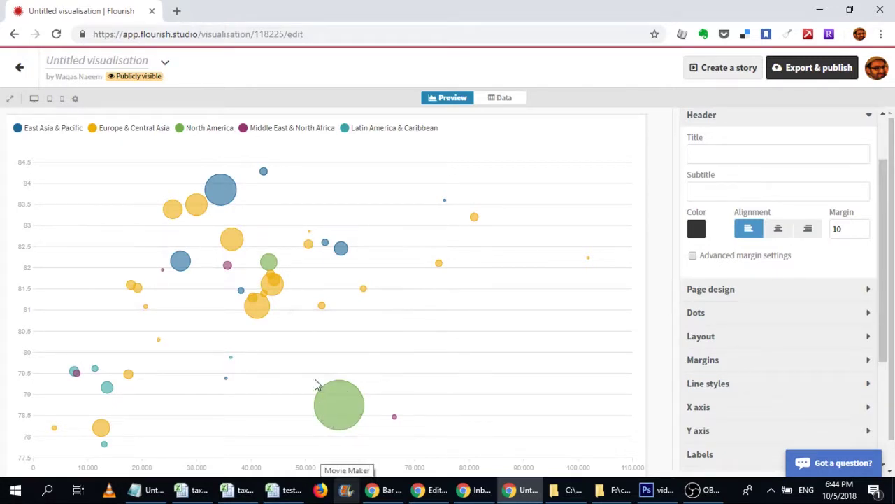
pyautogui.moveTo(264, 312)
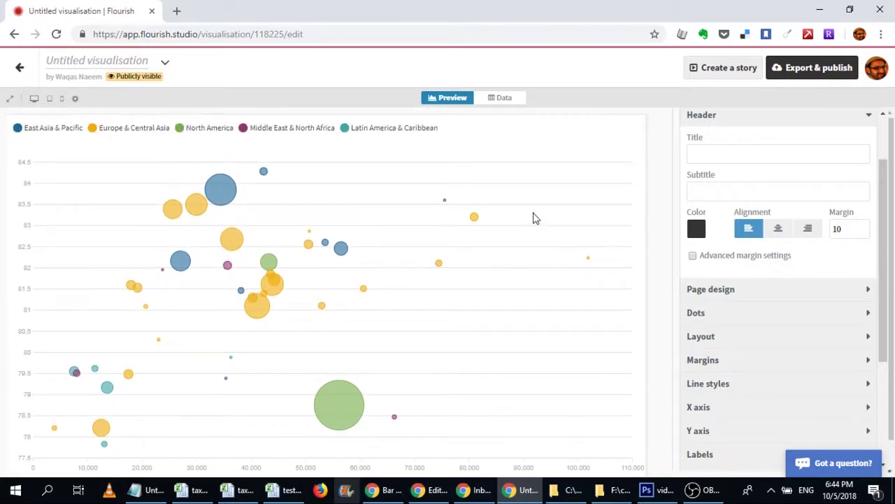
pyautogui.click(500, 98)
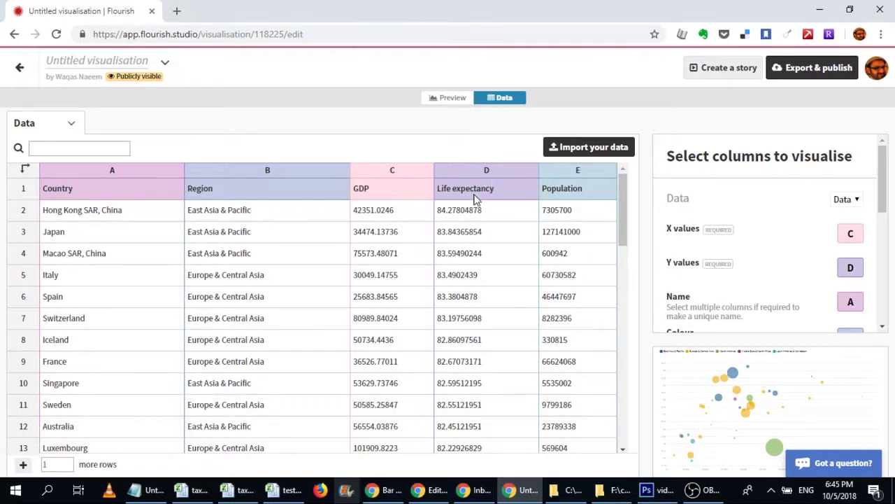
pyautogui.click(450, 100)
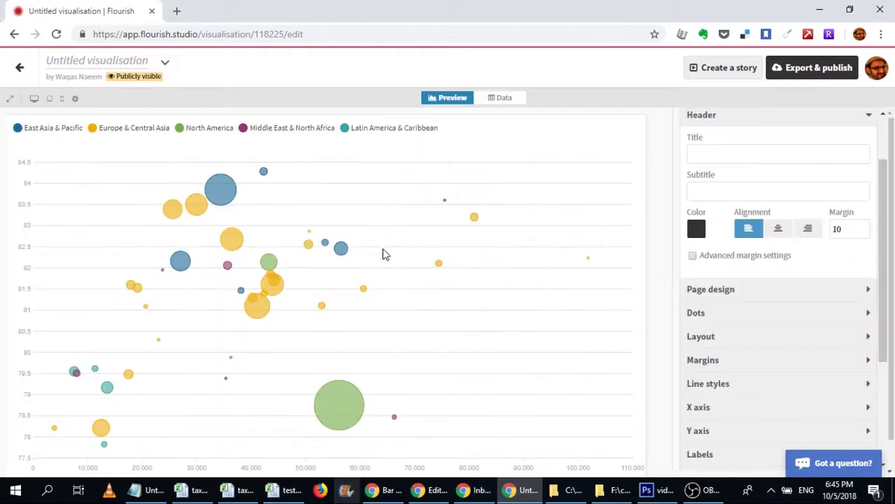
# Inspect the country details of individual dots across the whole scatter chart down to its x-axis.
pyautogui.scroll(-1, 168, 405)
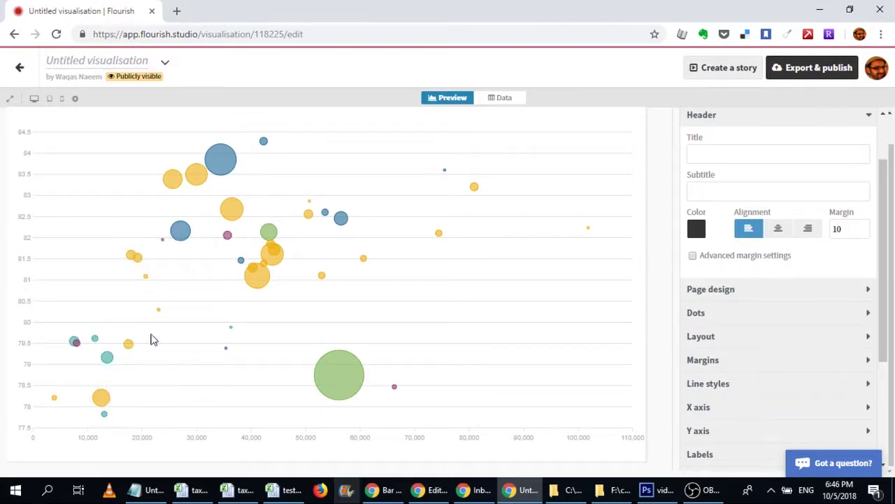
pyautogui.moveTo(278, 236)
pyautogui.moveTo(346, 382)
pyautogui.moveTo(338, 402)
pyautogui.moveTo(395, 389)
pyautogui.moveTo(474, 190)
pyautogui.moveTo(233, 163)
# Check which data columns control the scatter dots' name, colour and size, and return to the preview.
pyautogui.click(498, 97)
pyautogui.moveTo(885, 206); pyautogui.dragTo(885, 238)
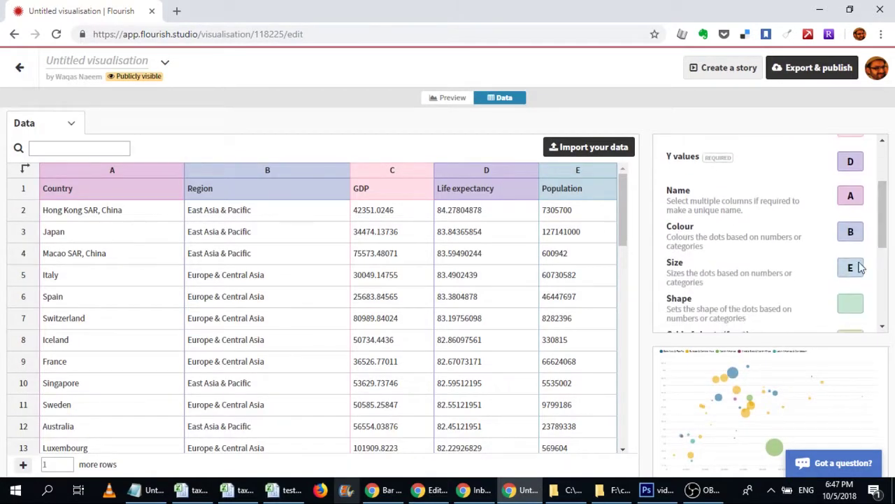
pyautogui.click(455, 98)
# Inspect the details of the United States, United Kingdom and Japan dots, and reopen the scatter chart's data sheet.
pyautogui.moveTo(332, 406)
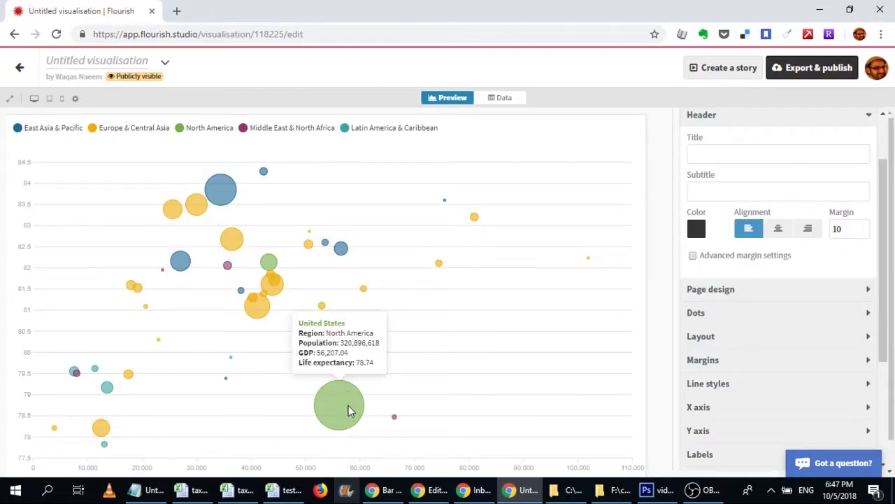
pyautogui.moveTo(339, 423)
pyautogui.moveTo(272, 294)
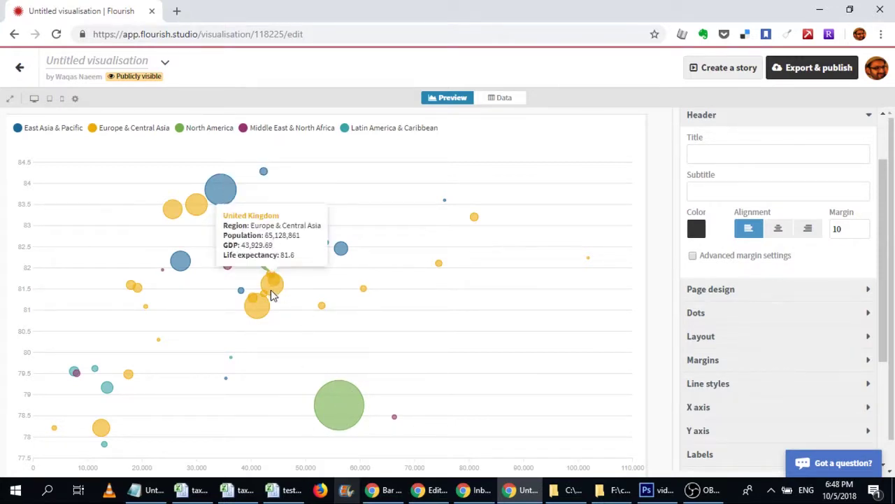
pyautogui.moveTo(264, 314)
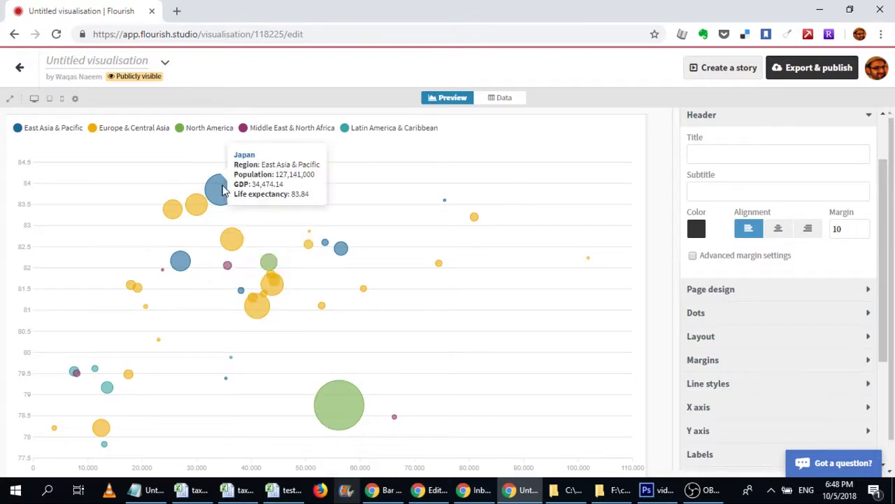
pyautogui.moveTo(221, 198)
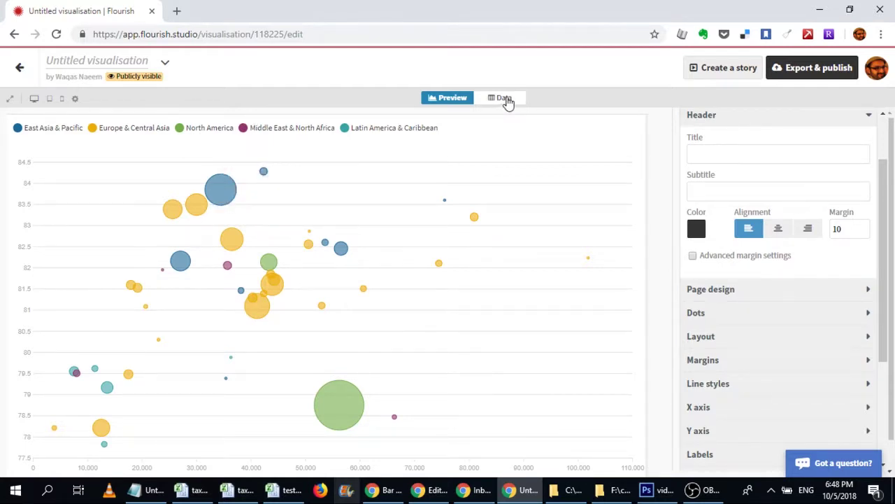
pyautogui.click(507, 99)
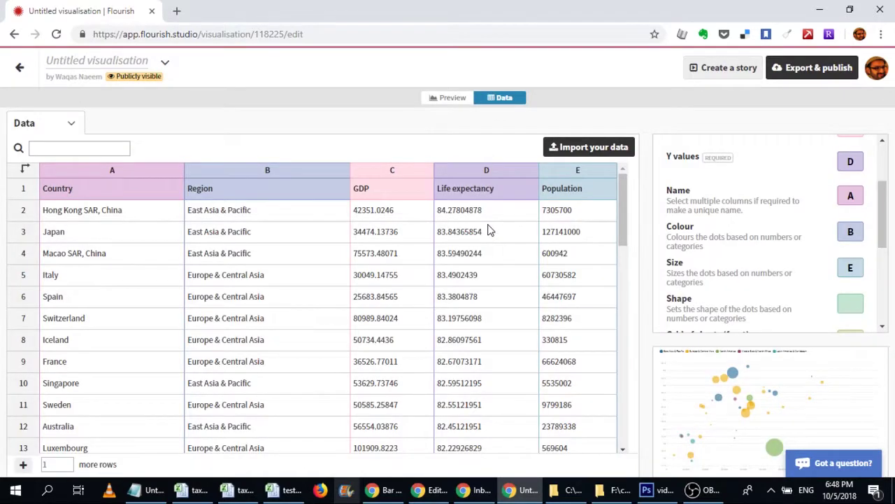
# Switch to the testcricket-working2 workbook in Excel and examine the data sheet's column headings from Player through Year.
pyautogui.click(283, 490)
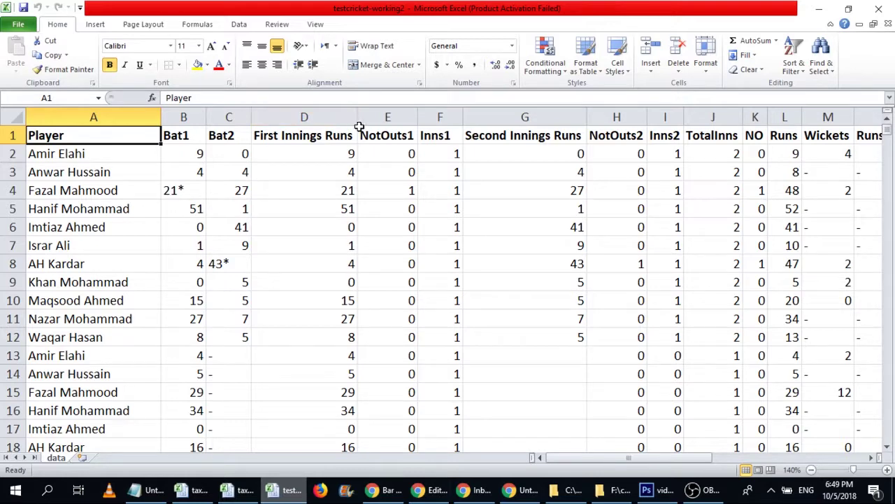
pyautogui.press('Right')
pyautogui.press('Right')
pyautogui.press('Right')
pyautogui.press('Right')
pyautogui.press('Right')
pyautogui.press('Right')
pyautogui.press('Right')
pyautogui.press('Right')
pyautogui.press('Right')
pyautogui.press('Right')
pyautogui.press('Right')
pyautogui.press('Right')
pyautogui.press('Right')
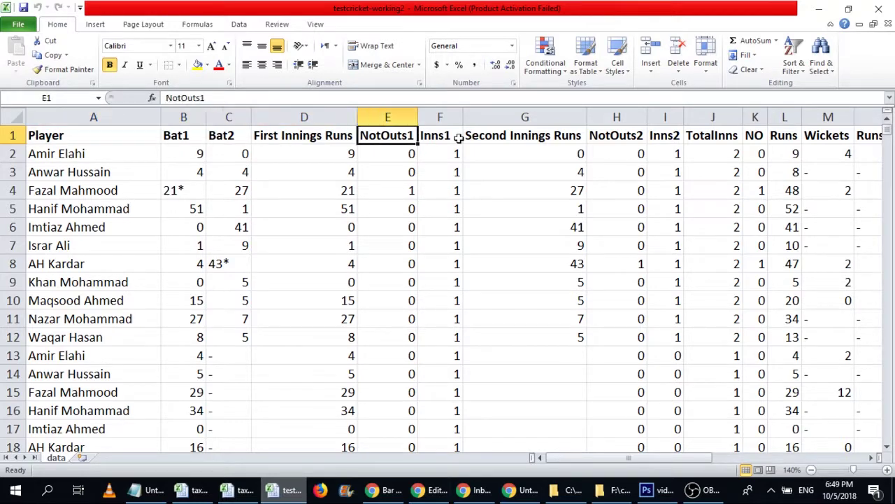
pyautogui.press('Right')
pyautogui.press('Right')
pyautogui.press('Right')
pyautogui.press('Right')
pyautogui.press('Right')
pyautogui.press('Right')
pyautogui.press('Right')
pyautogui.press('Right')
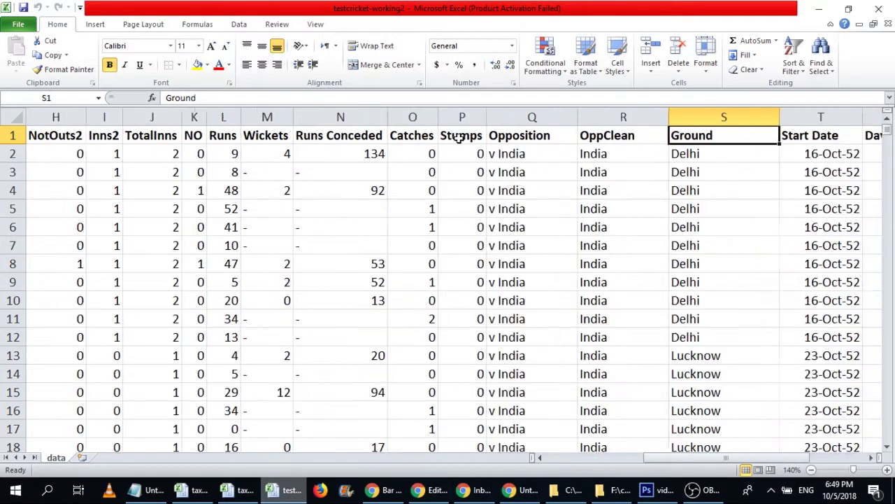
pyautogui.press('Right')
pyautogui.press('Right')
pyautogui.press('Left')
pyautogui.press('Left')
pyautogui.press('Left')
pyautogui.press('Left')
pyautogui.press('Left')
pyautogui.press('Left')
pyautogui.press('Left')
pyautogui.press('Left')
pyautogui.press('Left')
pyautogui.press('Left')
pyautogui.press('Left')
pyautogui.press('Left')
pyautogui.press('Left')
pyautogui.press('Left')
pyautogui.press('Left')
pyautogui.press('Left')
pyautogui.press('Left')
pyautogui.press('Left')
pyautogui.press('Left')
pyautogui.press('Left')
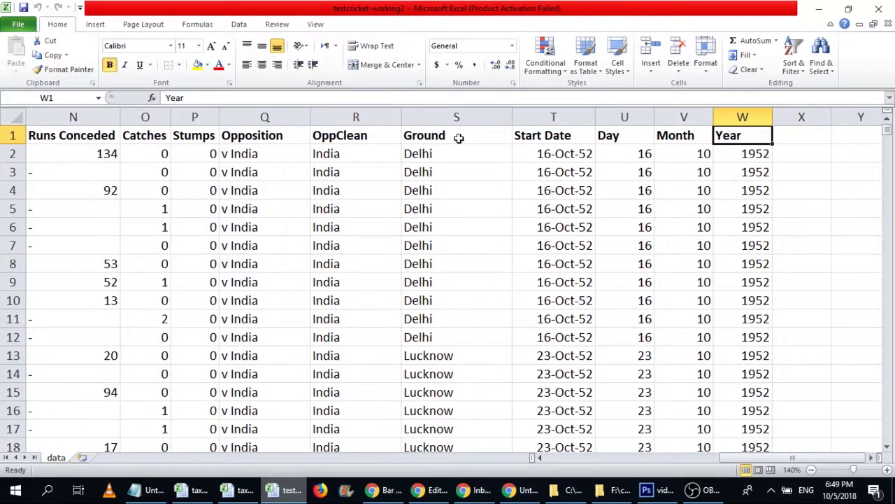
# Create a PivotTable on a new worksheet from the whole cricket table, range data!$A$1:$W$4566.
pyautogui.press('Home')
pyautogui.hotkey('ctrl', 'shift', 'Right')
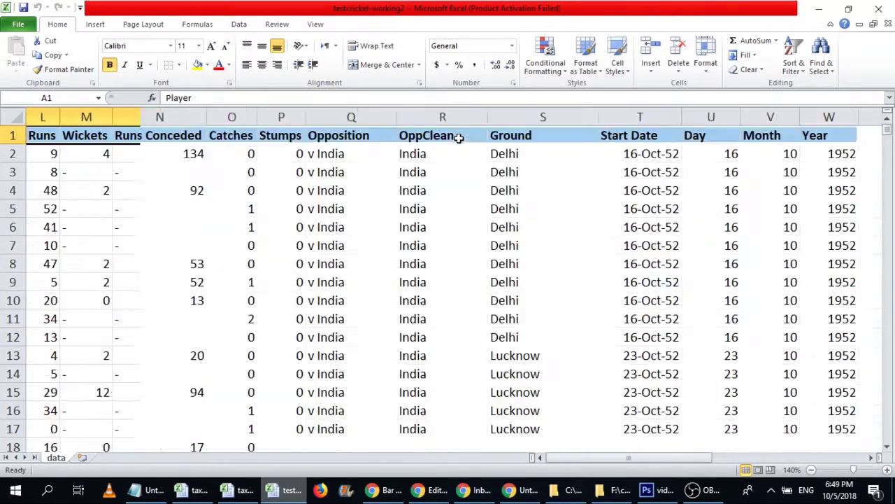
pyautogui.hotkey('ctrl', 'shift', 'Down')
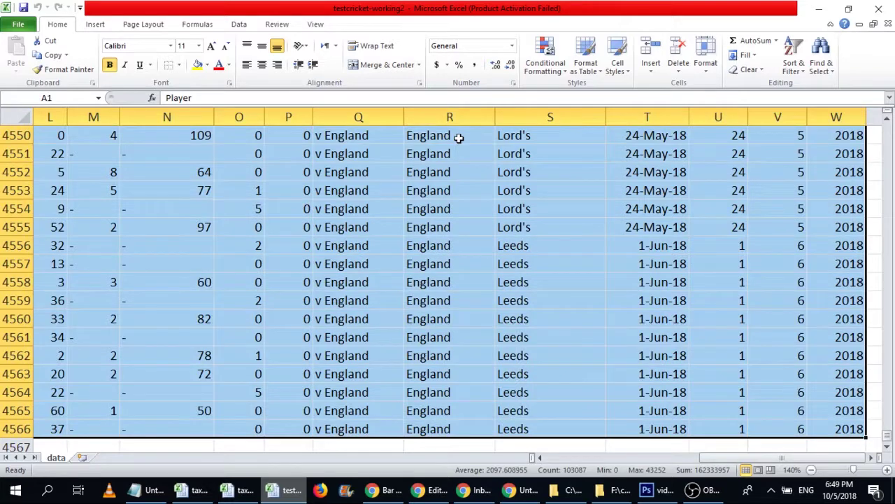
pyautogui.click(95, 25)
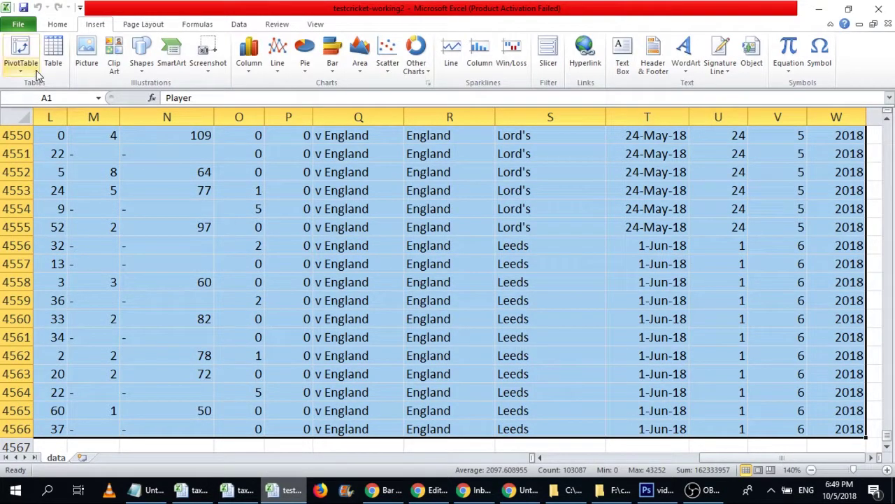
pyautogui.click(35, 70)
pyautogui.click(32, 85)
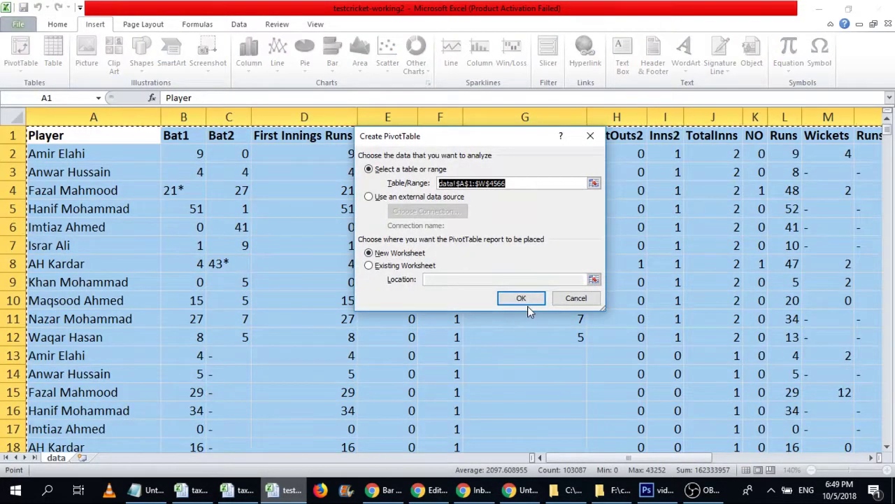
pyautogui.click(526, 303)
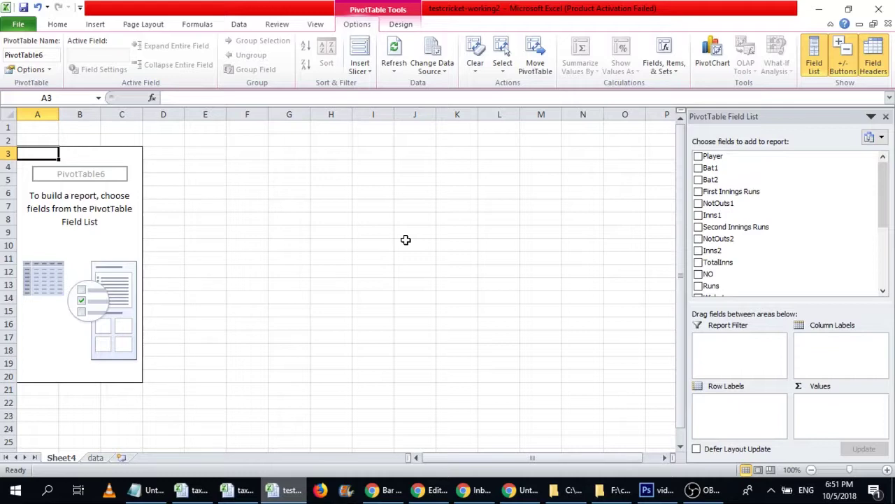
# Add the Player field to the PivotTable as row labels.
pyautogui.scroll(-1, 794, 180)
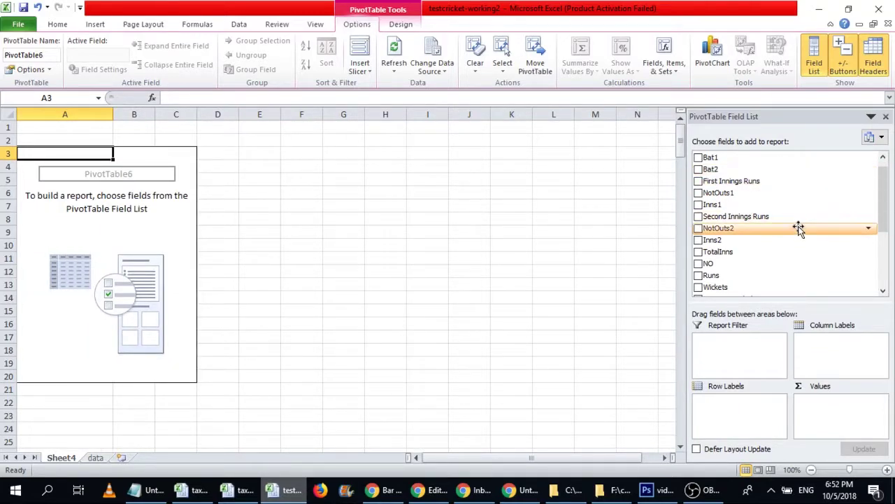
pyautogui.scroll(1, 825, 178)
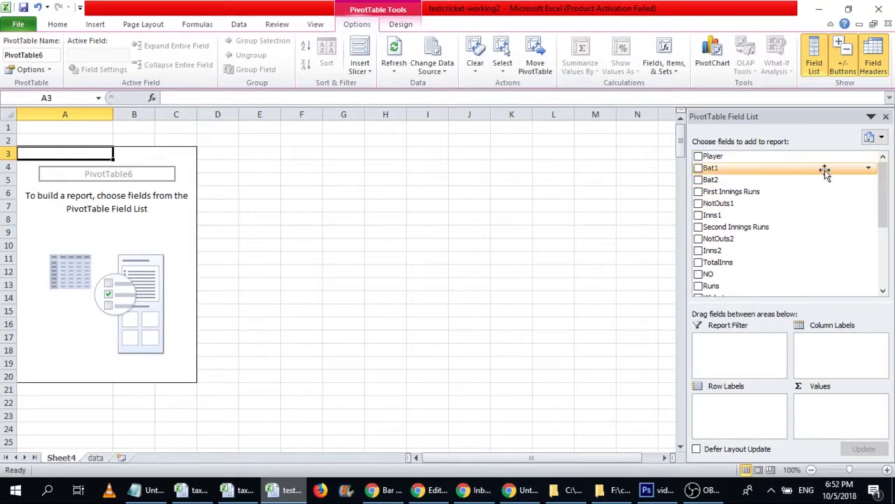
pyautogui.moveTo(787, 156); pyautogui.dragTo(744, 421)
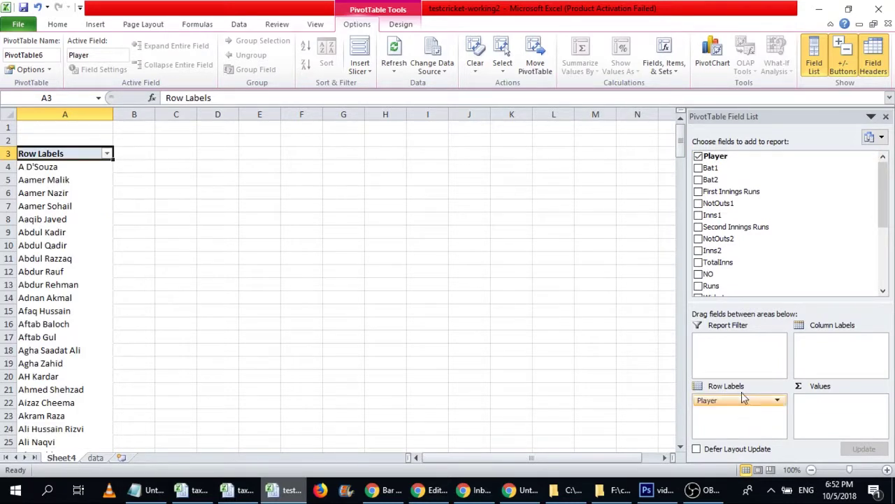
# Add the Runs field to the PivotTable's values and summarise it by Sum instead of Count.
pyautogui.moveTo(882, 203); pyautogui.dragTo(883, 228)
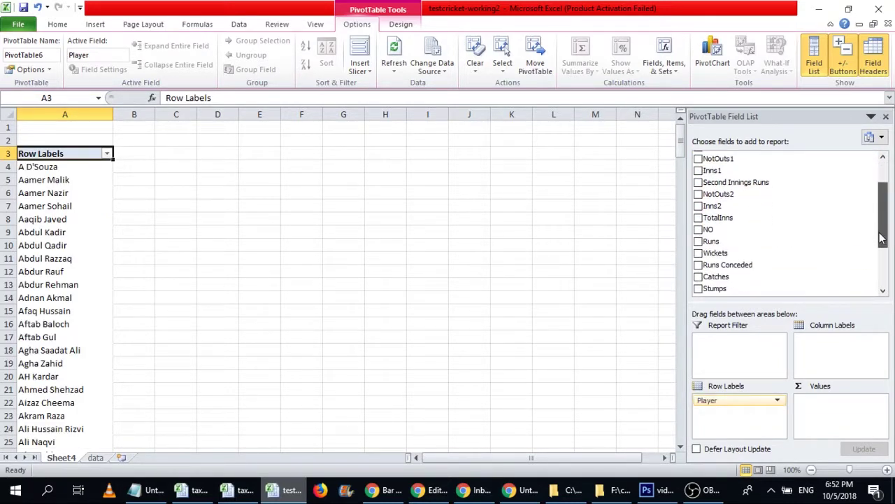
pyautogui.moveTo(759, 246); pyautogui.dragTo(837, 398)
pyautogui.click(835, 398)
pyautogui.click(724, 353)
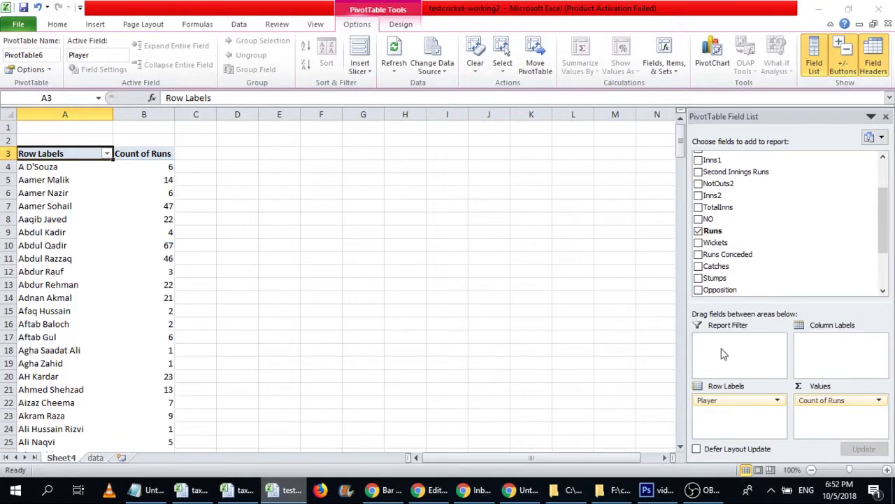
pyautogui.click(441, 233)
pyautogui.click(504, 309)
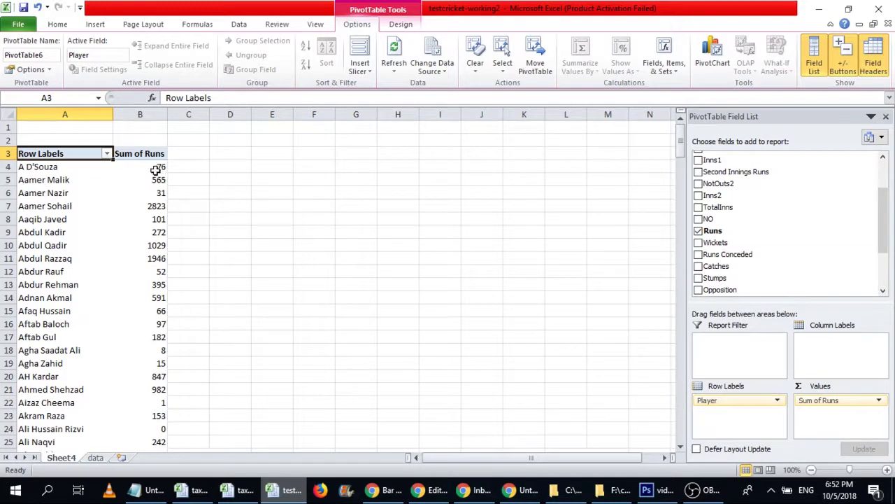
# Add the TotalInns and NO fields to the PivotTable's values after Runs.
pyautogui.moveTo(148, 183)
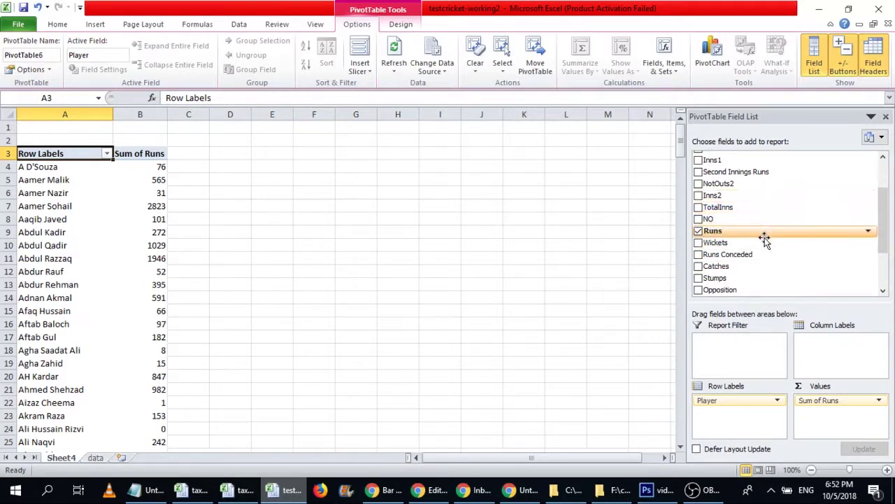
pyautogui.moveTo(886, 222); pyautogui.dragTo(885, 213)
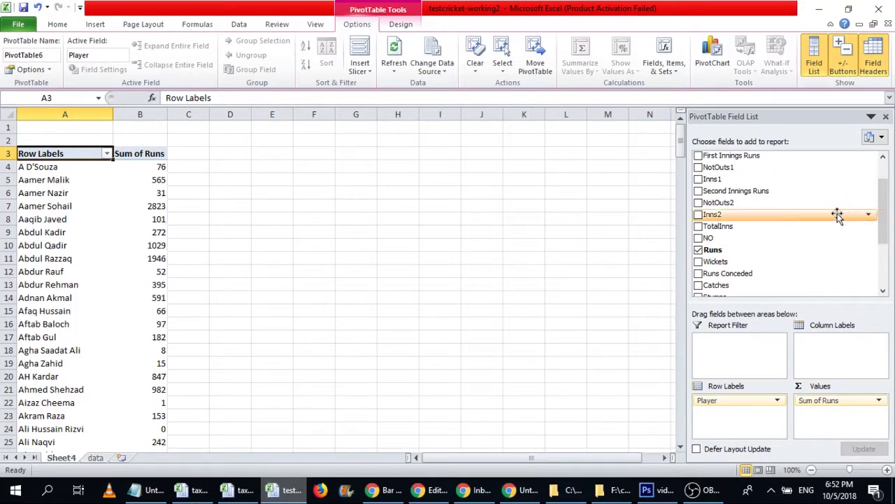
pyautogui.moveTo(772, 225); pyautogui.dragTo(854, 414)
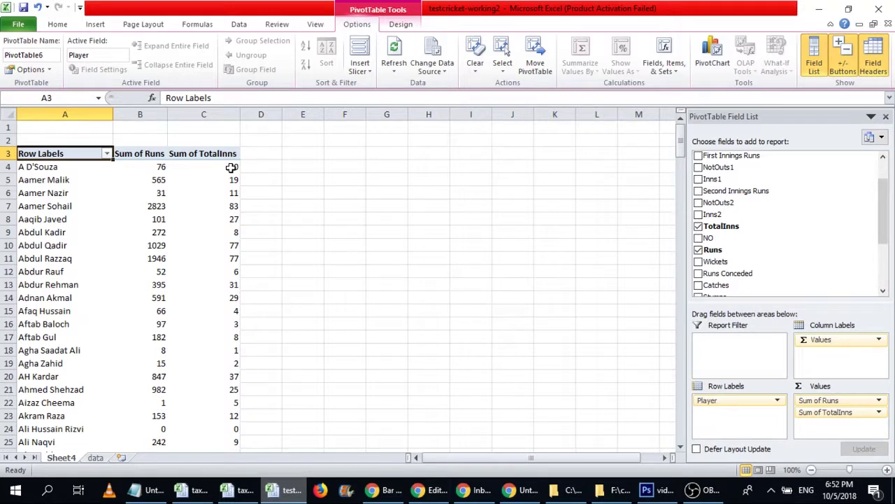
pyautogui.moveTo(214, 203)
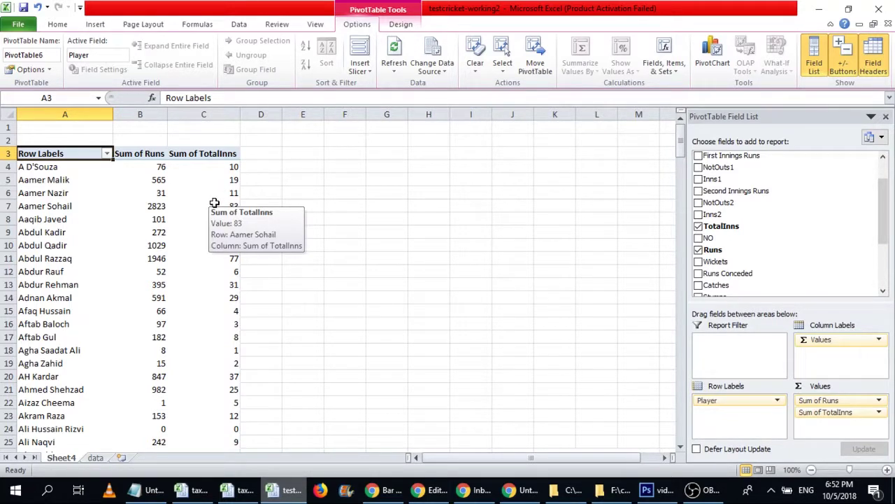
pyautogui.moveTo(708, 238); pyautogui.dragTo(843, 432)
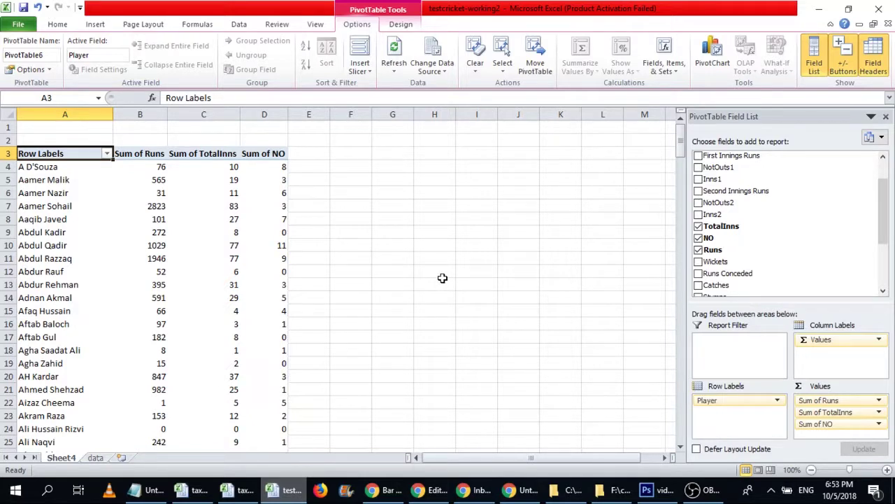
# Copy all player rows of the PivotTable across its four columns, leaving out the header and Grand Total rows.
pyautogui.click(54, 167)
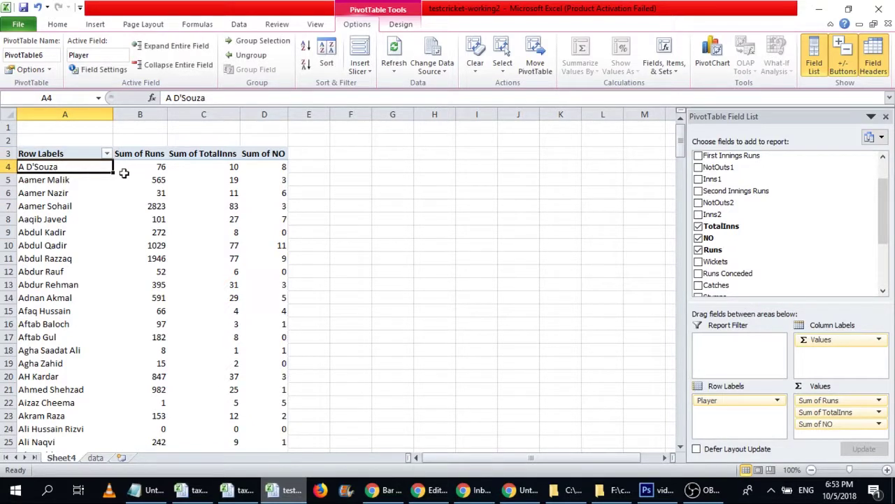
pyautogui.hotkey('shift', 'Right')
pyautogui.hotkey('shift', 'Right')
pyautogui.hotkey('shift', 'Right')
pyautogui.hotkey('shift', 'Right')
pyautogui.hotkey('shift', 'Left')
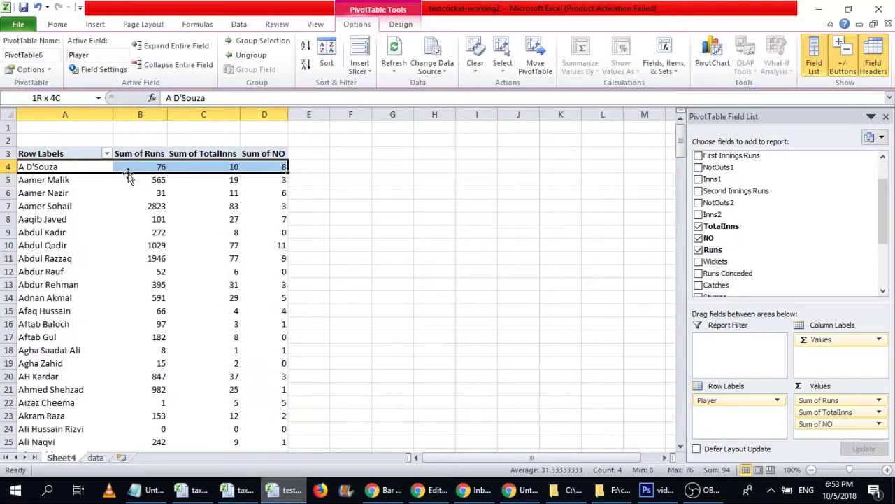
pyautogui.hotkey('ctrl', 'shift', 'Down')
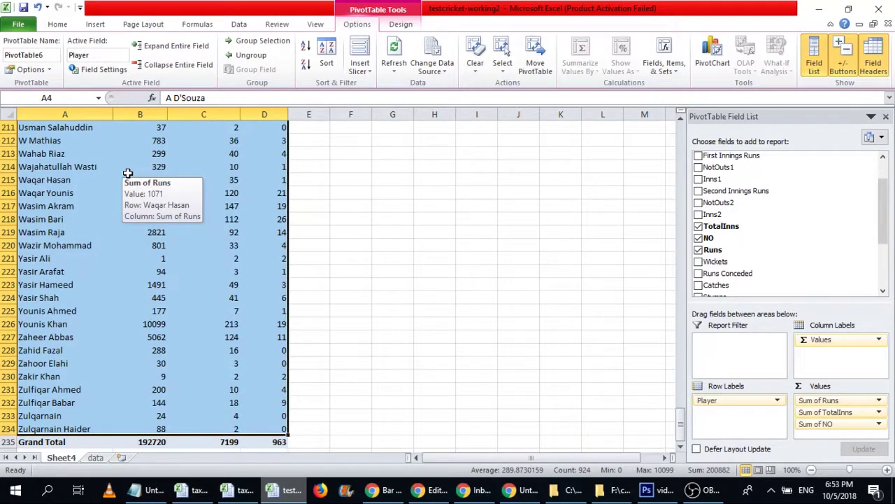
pyautogui.hotkey('ctrl', 'c')
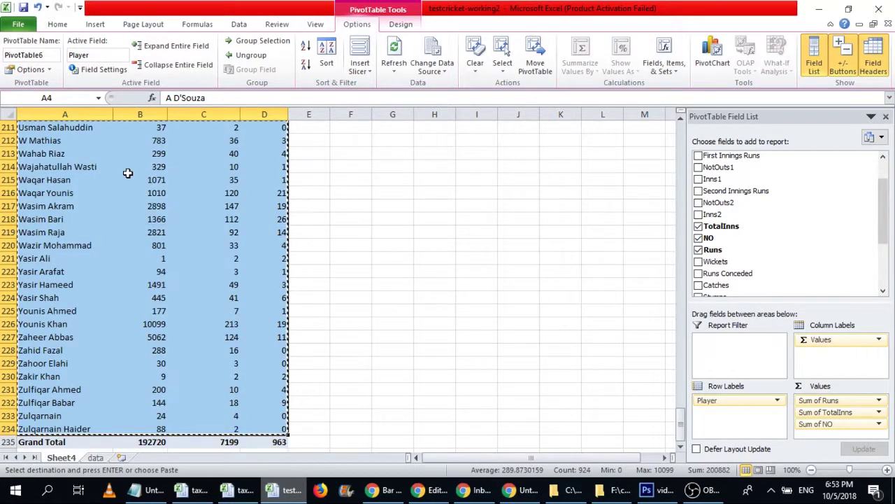
# Paste the player rows into a new worksheet starting at A2 and fit column A's width to the names.
pyautogui.click(120, 458)
pyautogui.click(31, 142)
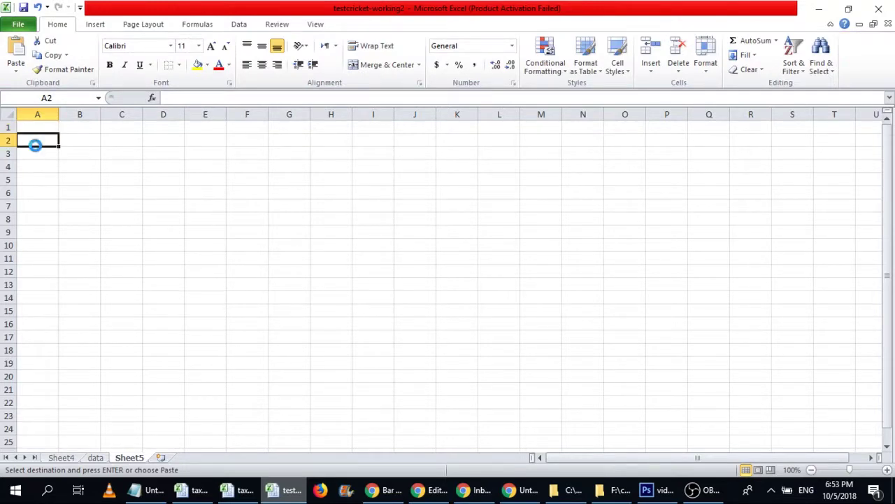
pyautogui.hotkey('ctrl', 'v')
pyautogui.doubleClick(58, 114)
# Enter the headings Players, Runs, Innings, Not Outs and Batting Average in cells A1 to E1.
pyautogui.click(60, 128)
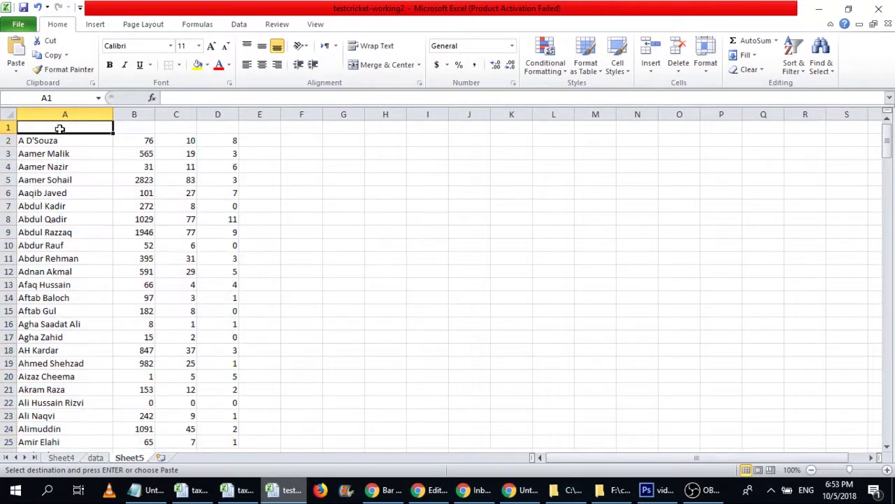
pyautogui.write('Players')
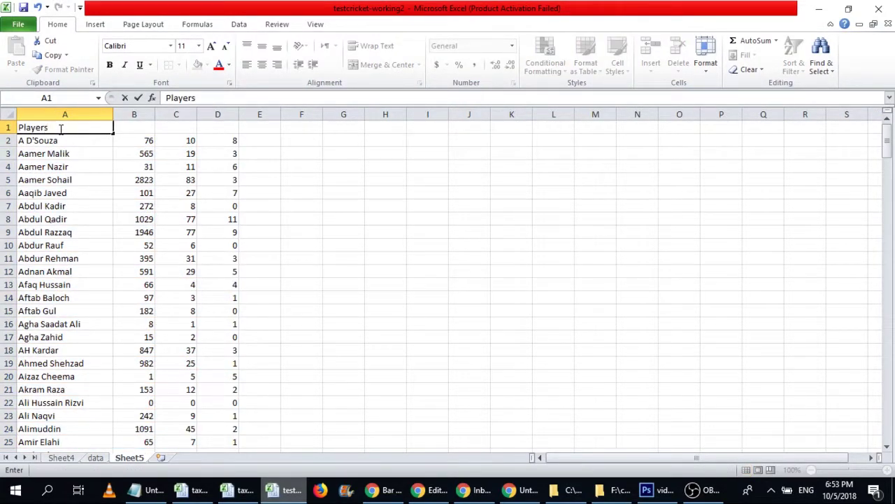
pyautogui.press('Tab')
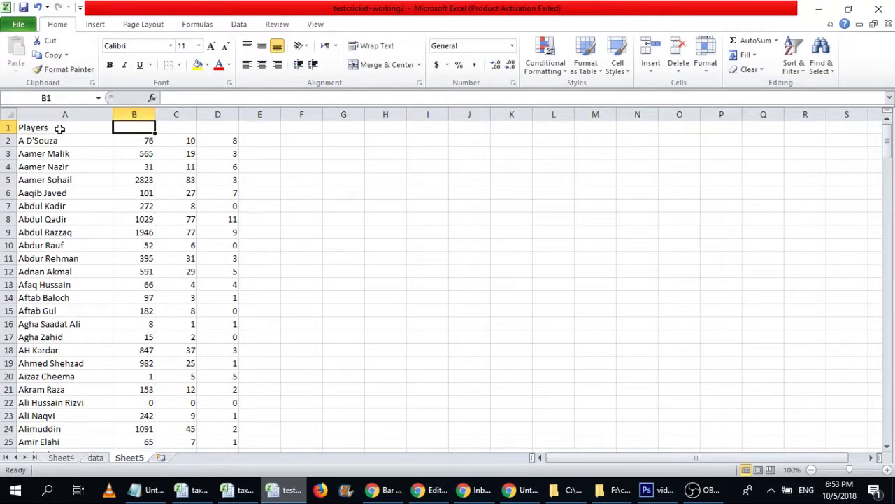
pyautogui.write('Innings')
pyautogui.press('Tab')
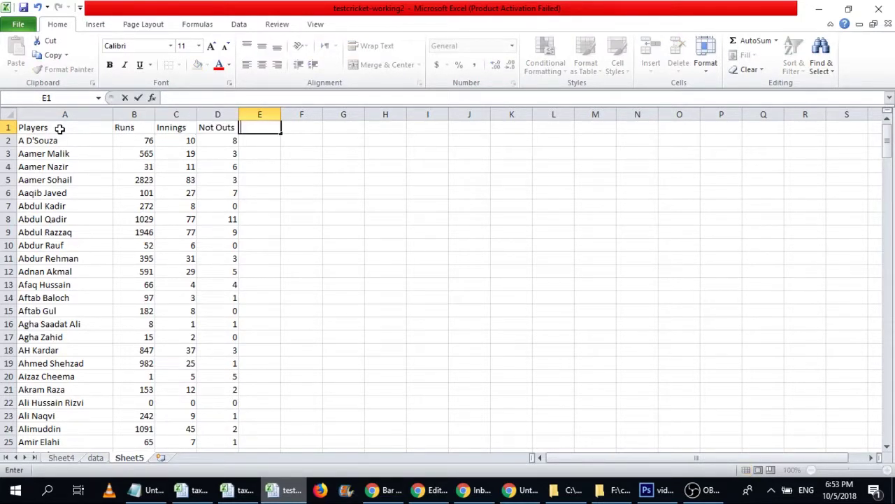
pyautogui.write('Batting Average')
pyautogui.press('Return')
# Enter the batting average formula =B2/(C2-D2) in cell E2.
pyautogui.write('=')
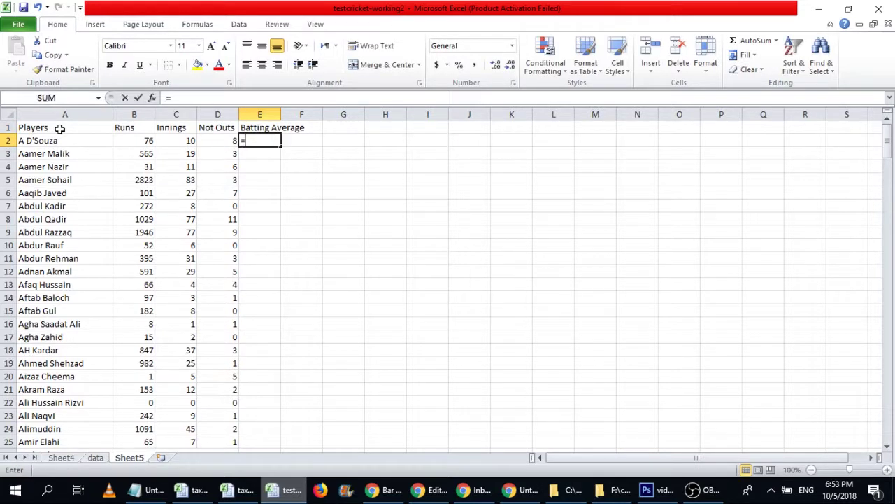
pyautogui.press('Left')
pyautogui.press('Left')
pyautogui.press('Left')
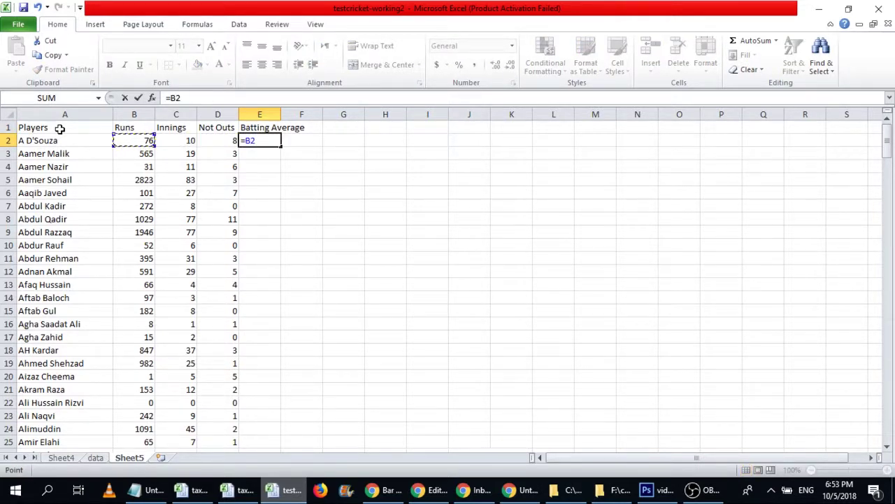
pyautogui.write('/(')
pyautogui.press('Left')
pyautogui.press('Left')
pyautogui.write('-')
pyautogui.press('Left')
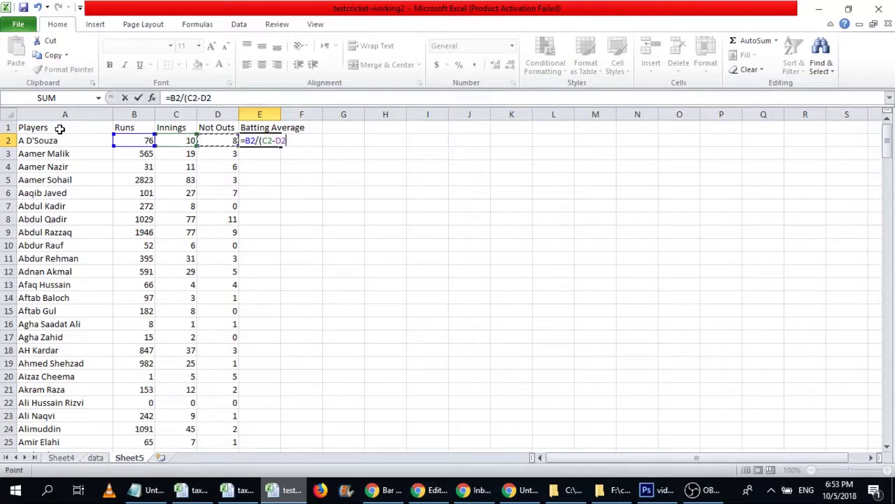
pyautogui.write(')')
pyautogui.press('Return')
# Copy the batting average formula from E2 down the column to the last player row, E232.
pyautogui.press('Up')
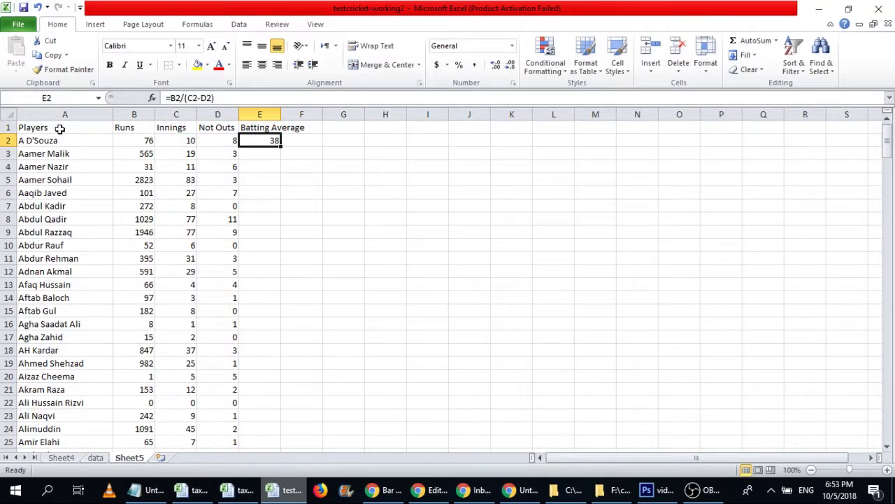
pyautogui.hotkey('ctrl', 'c')
pyautogui.press('Left')
pyautogui.hotkey('ctrl', 'Down')
pyautogui.press('Right')
pyautogui.hotkey('ctrl', 'shift', 'Up')
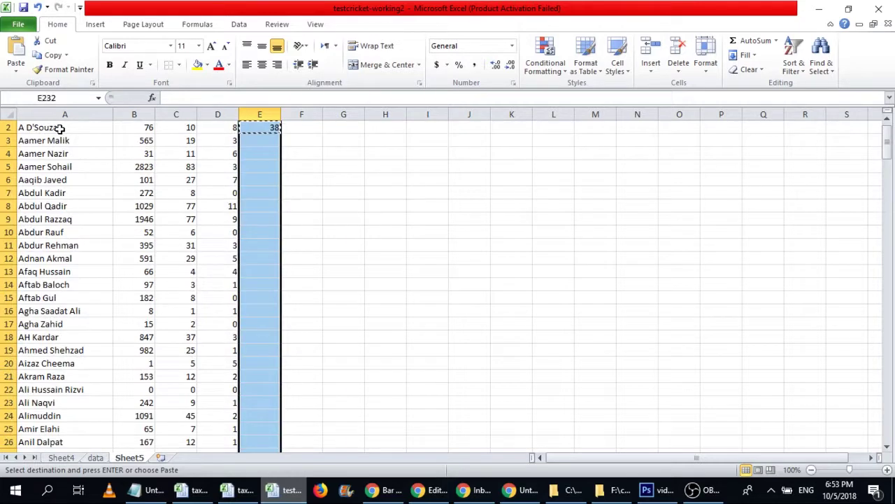
pyautogui.hotkey('ctrl', 'v')
pyautogui.hotkey('ctrl', 'Up')
pyautogui.press('Down')
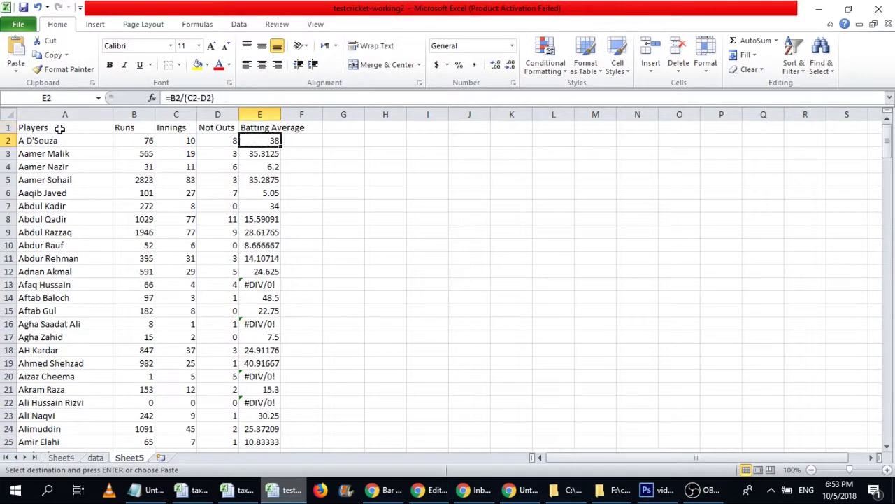
# Replace the batting average formulas in E2:E232 with their values and fit column E's width to its contents.
pyautogui.press('Escape')
pyautogui.hotkey('ctrl', 'shift', 'Down')
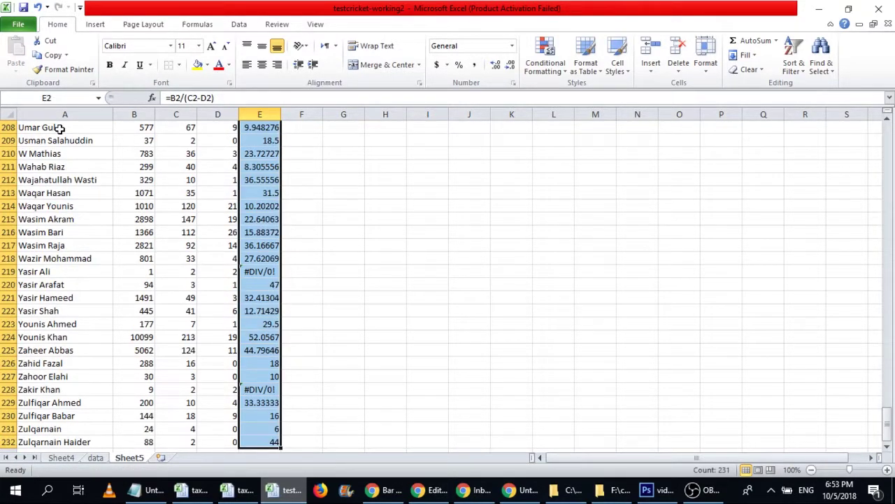
pyautogui.hotkey('ctrl', 'Up')
pyautogui.press('Down')
pyautogui.hotkey('ctrl', 'shift', 'Down')
pyautogui.hotkey('ctrl', 'c')
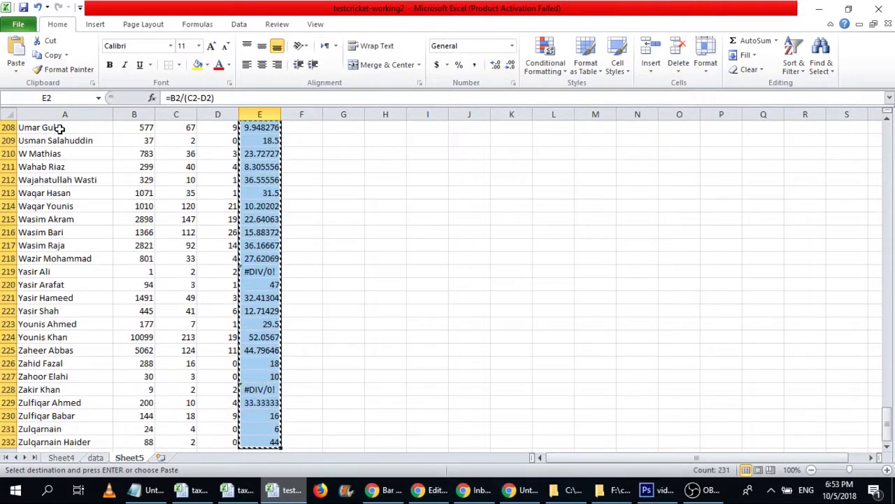
pyautogui.click(16, 66)
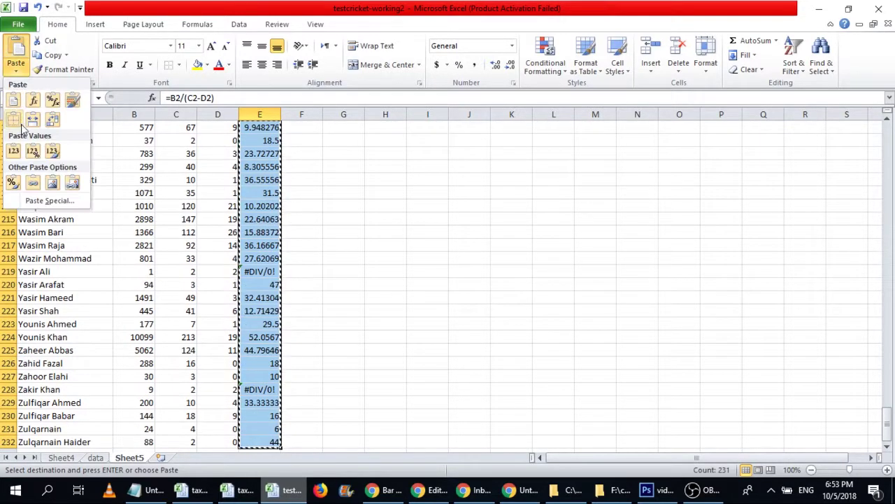
pyautogui.click(10, 155)
pyautogui.click(265, 154)
pyautogui.press('Escape')
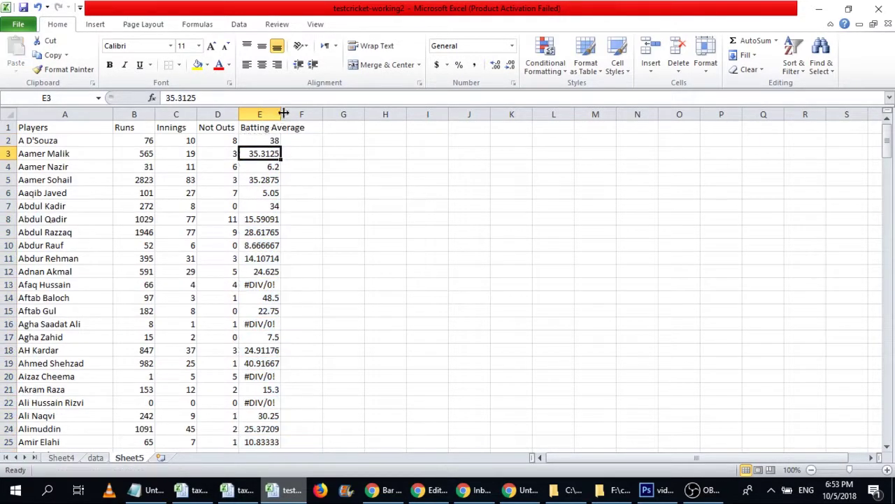
pyautogui.doubleClick(281, 114)
# Examine the runs, innings and not outs behind the #DIV/0! batting average in row 13, and check the table's last rows.
pyautogui.click(302, 193)
pyautogui.press('Down')
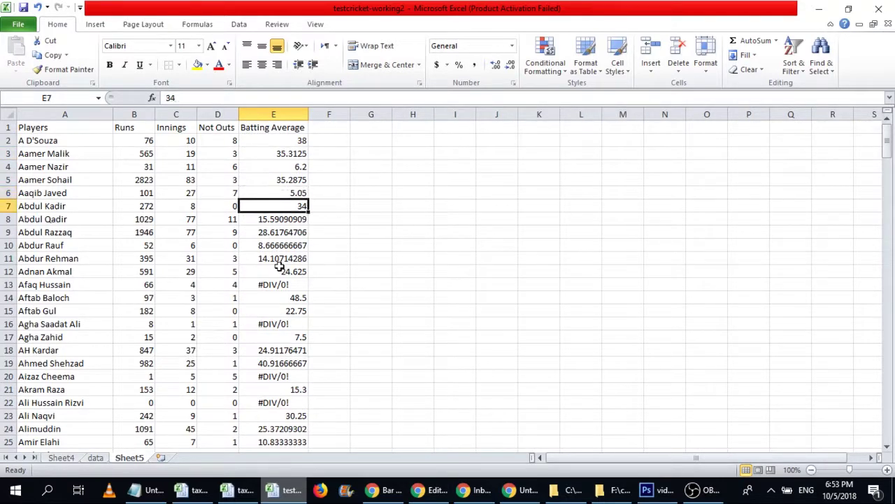
pyautogui.press('Down')
pyautogui.click(279, 262)
pyautogui.press('Down')
pyautogui.press('Down')
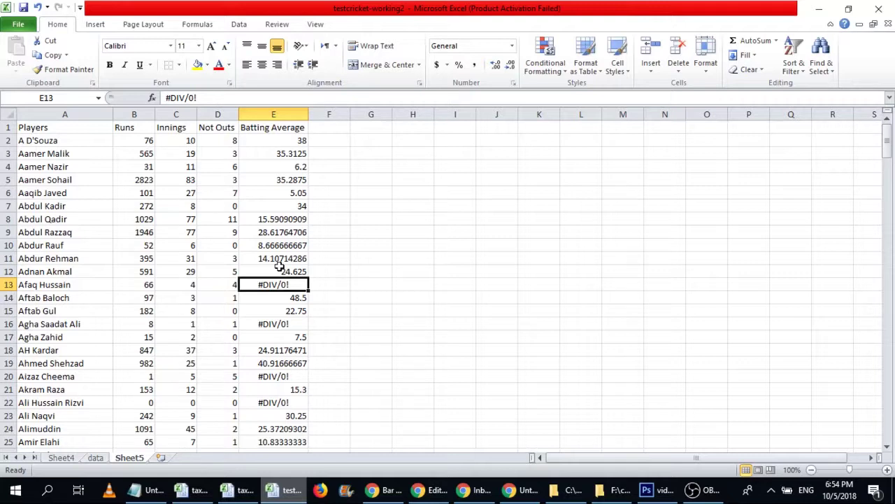
pyautogui.press('Left')
pyautogui.press('Left')
pyautogui.press('Right')
pyautogui.press('Right')
pyautogui.press('Right')
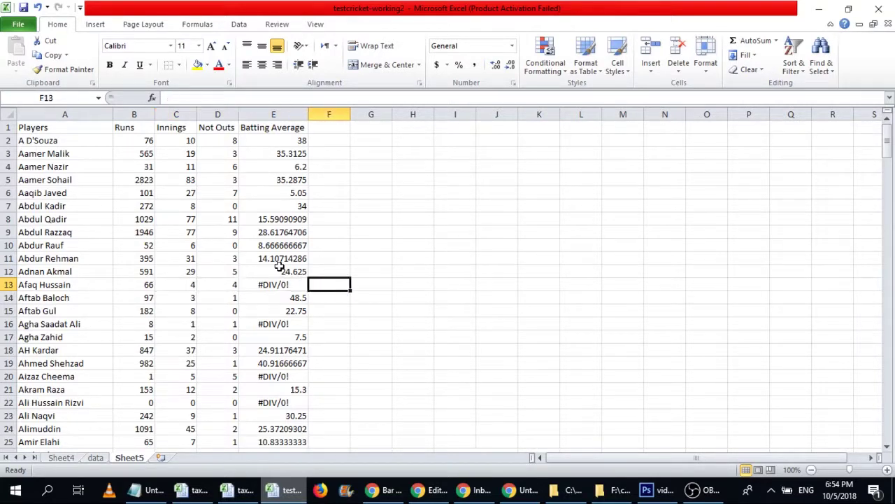
pyautogui.press('Left')
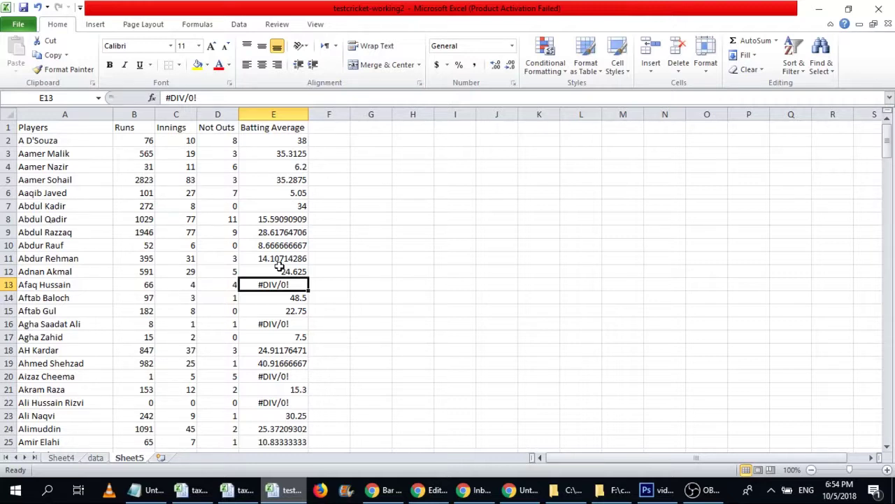
pyautogui.press('Left')
pyautogui.press('Left')
pyautogui.press('Left')
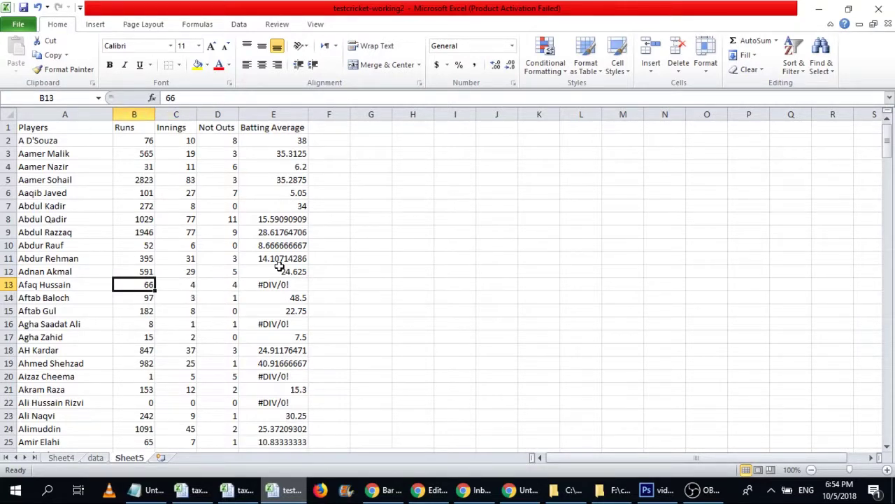
pyautogui.press('Left')
pyautogui.press('Right')
pyautogui.press('Right')
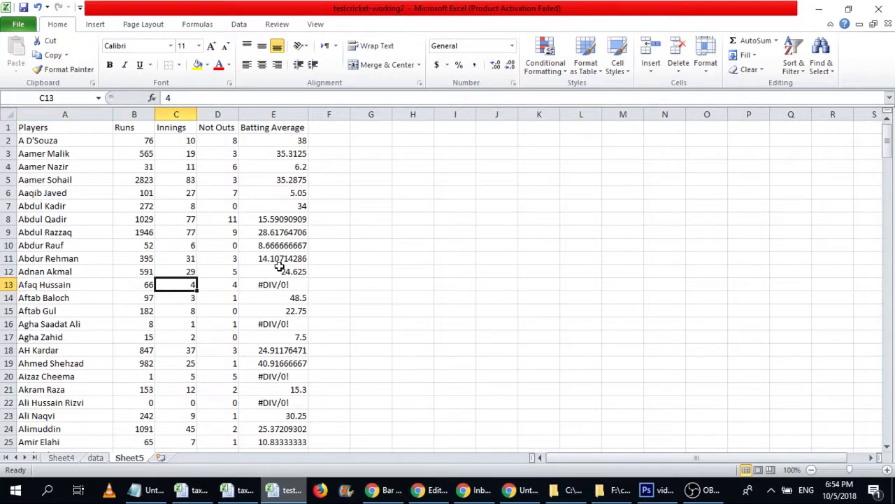
pyautogui.press('Right')
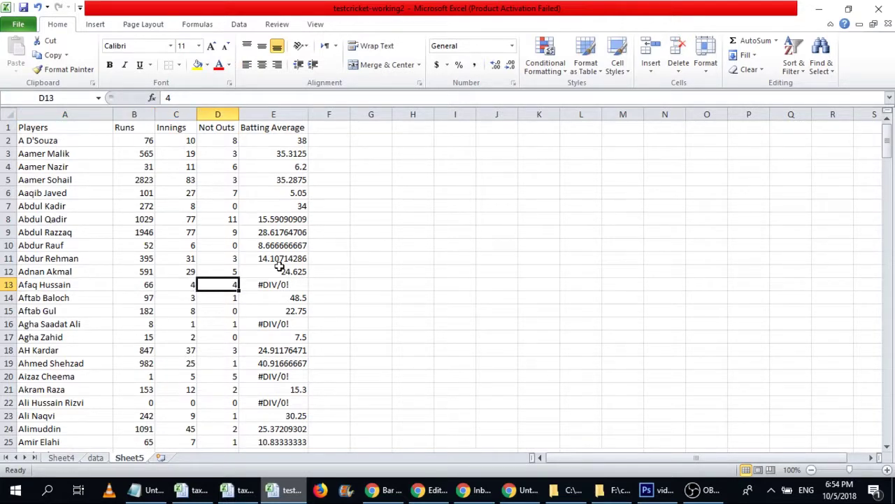
pyautogui.press('Left')
pyautogui.press('Right')
pyautogui.press('Left')
pyautogui.press('Right')
pyautogui.press('Right')
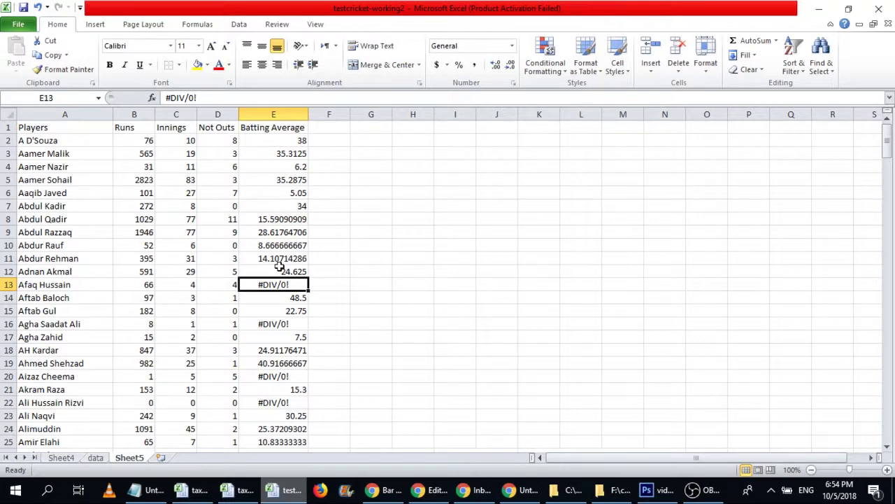
pyautogui.press('Left')
pyautogui.press('Left')
pyautogui.press('Left')
pyautogui.press('Left')
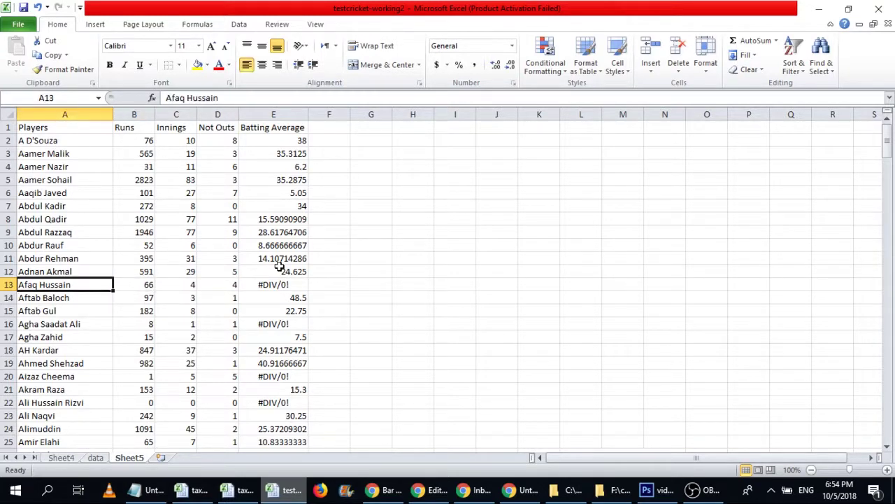
pyautogui.hotkey('ctrl', 'Down')
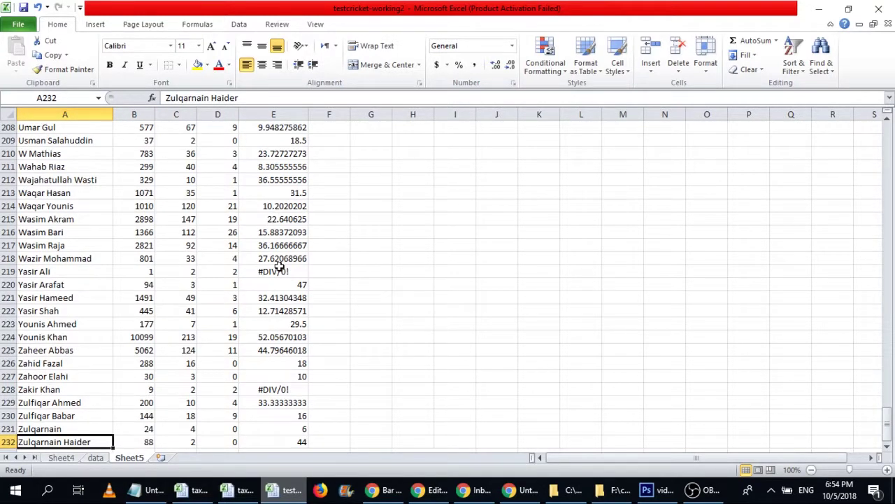
pyautogui.scroll(-1, 279, 266)
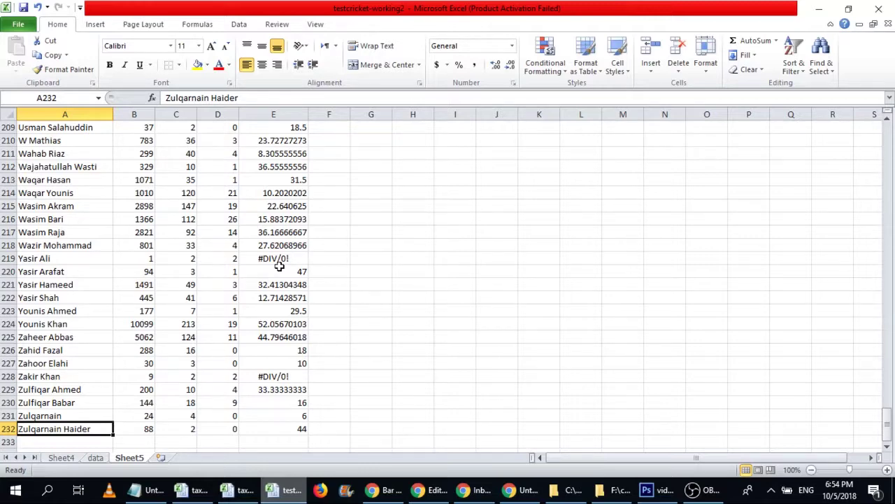
pyautogui.hotkey('ctrl', 'Home')
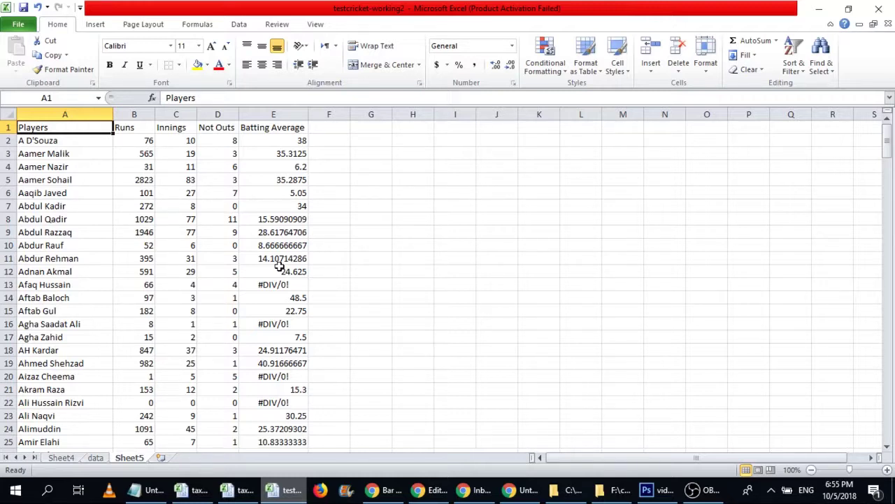
pyautogui.hotkey('shift', 'Right')
pyautogui.hotkey('shift', 'Right')
pyautogui.hotkey('shift', 'Right')
pyautogui.hotkey('shift', 'Right')
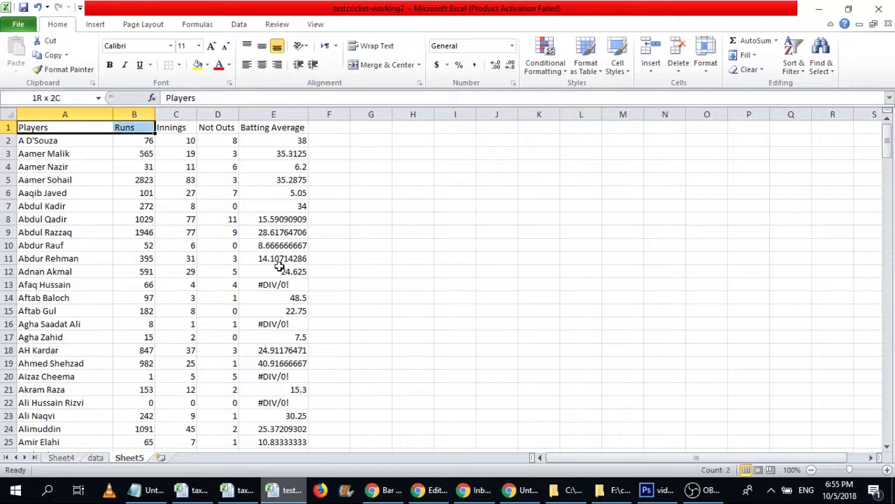
pyautogui.hotkey('ctrl', 'shift', 'Down')
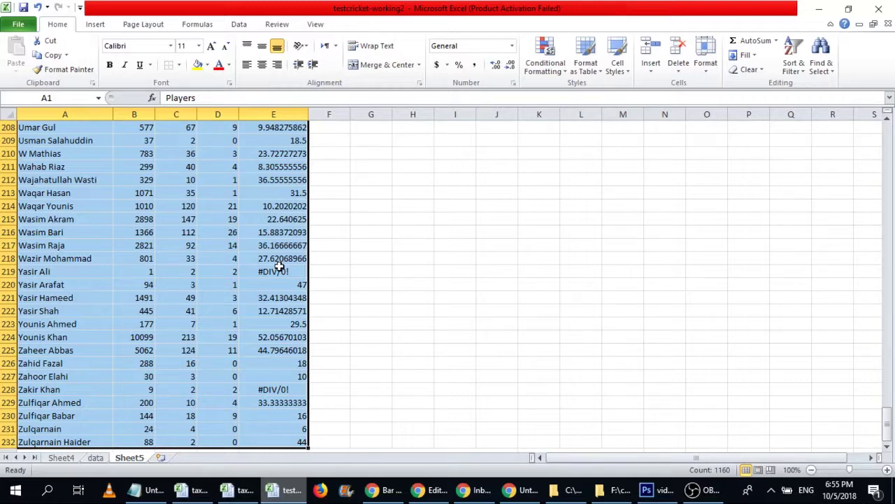
# Select the whole player table A1:E232 and turn on filtering for its header row.
pyautogui.hotkey('ctrl', 'Home')
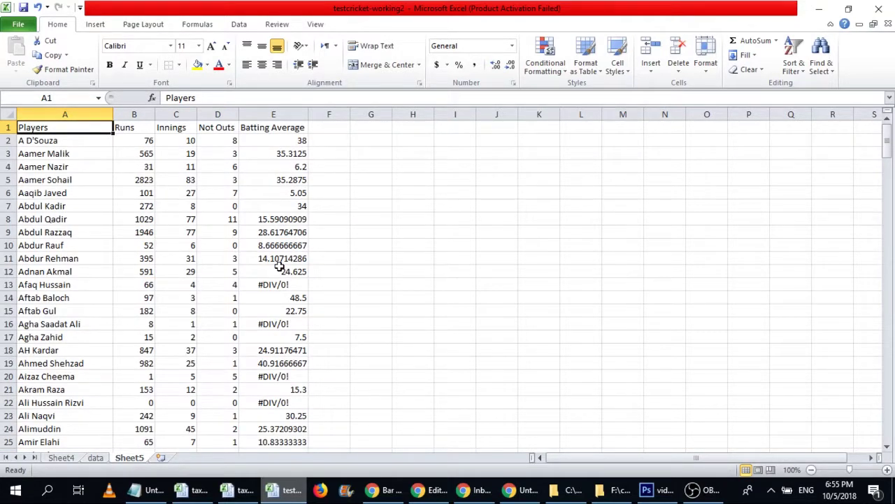
pyautogui.hotkey('shift', 'Right')
pyautogui.hotkey('shift', 'Right')
pyautogui.hotkey('shift', 'Right')
pyautogui.hotkey('shift', 'Right')
pyautogui.hotkey('shift', 'Right')
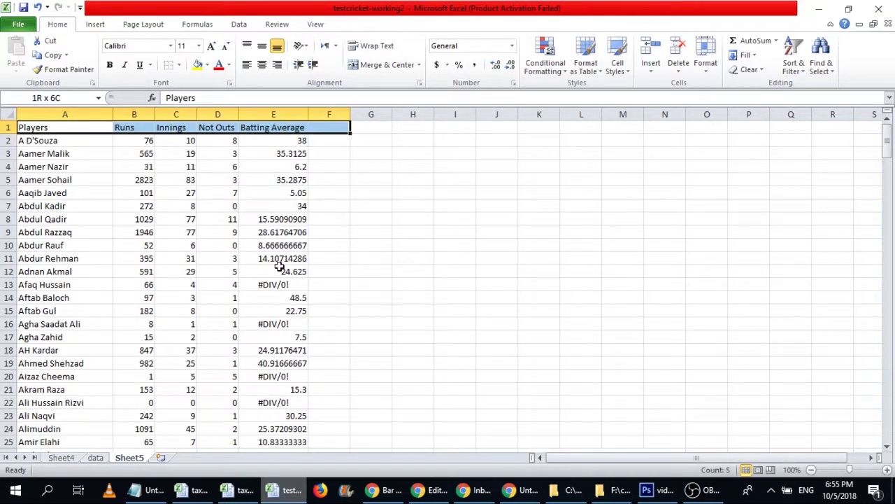
pyautogui.hotkey('shift', 'Left')
pyautogui.hotkey('ctrl', 'shift', 'Down')
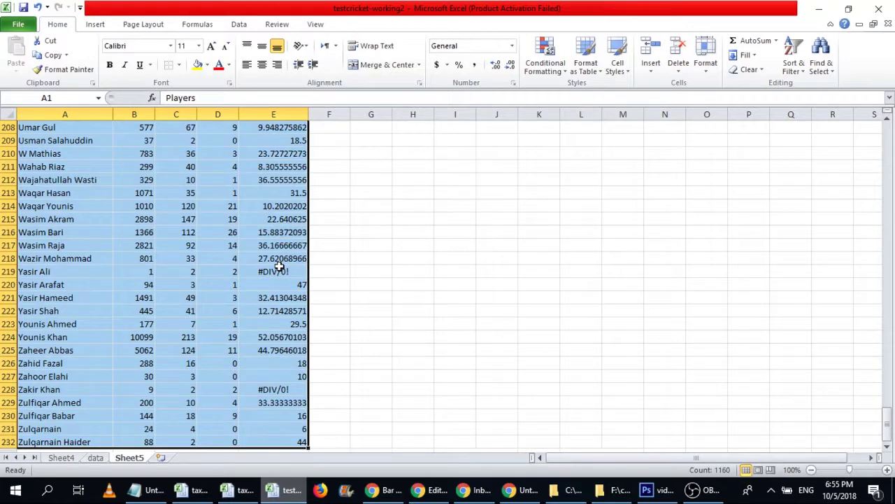
pyautogui.hotkey('ctrl', 'BackSpace')
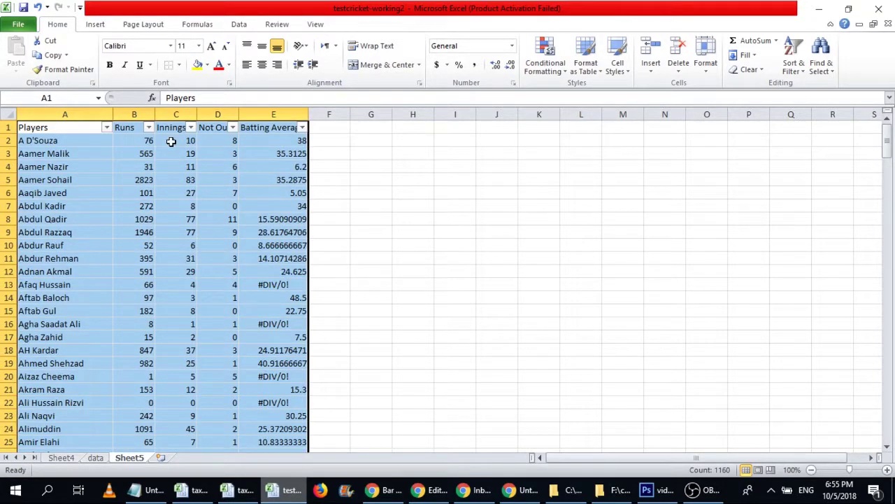
# Filter the Runs column to show only players with runs greater than or equal to 1000.
pyautogui.click(132, 129)
pyautogui.click(149, 132)
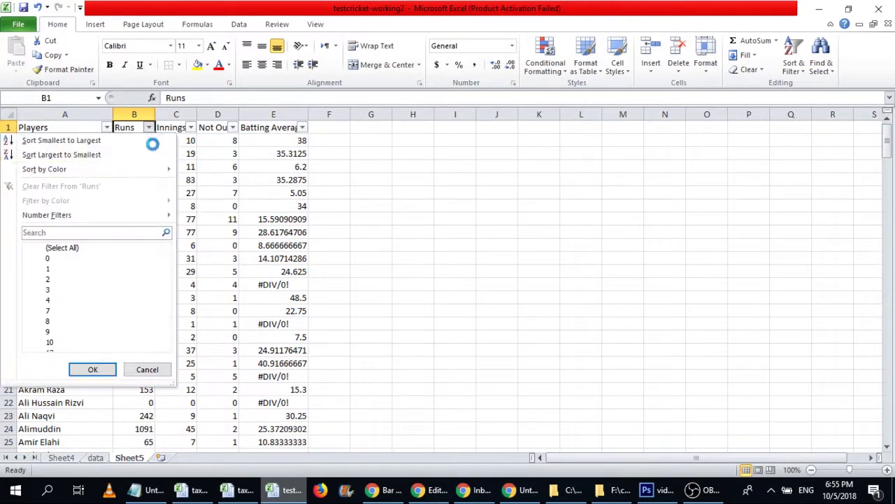
pyautogui.moveTo(132, 217)
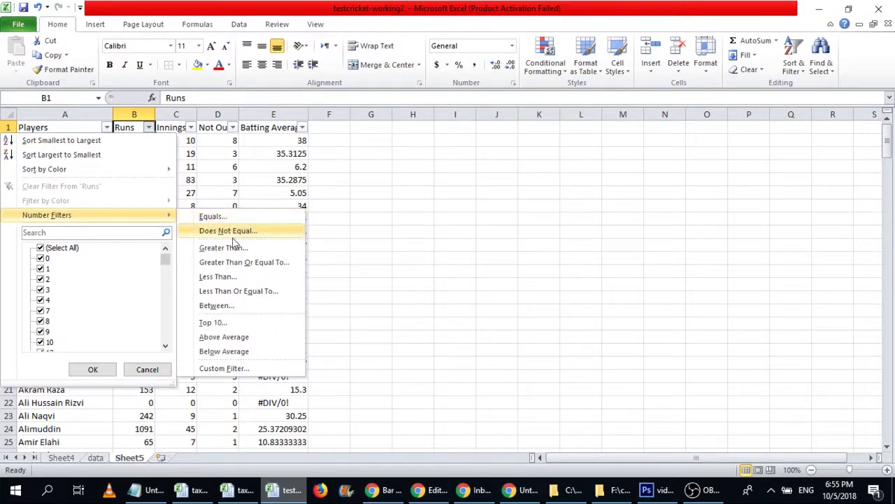
pyautogui.click(242, 264)
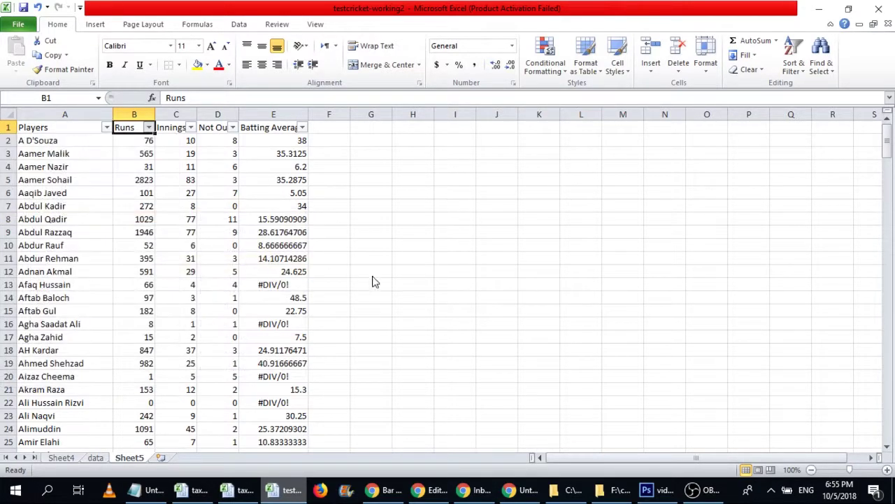
pyautogui.write('1000')
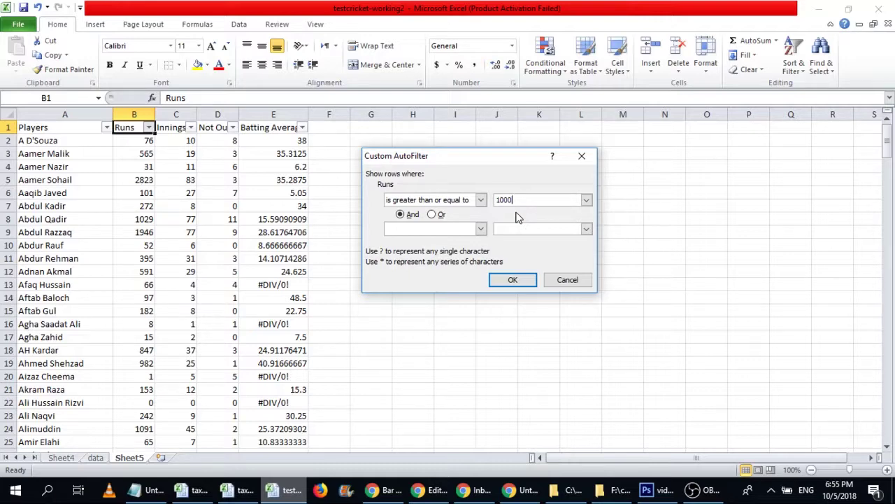
pyautogui.press('Return')
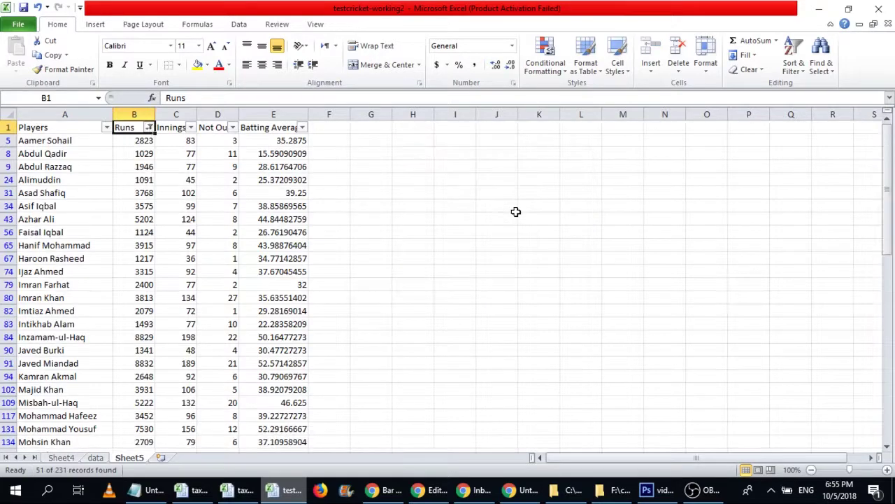
# Copy the filtered player rows from columns A to E and paste them into a new worksheet starting at A2.
pyautogui.press('Down')
pyautogui.press('Left')
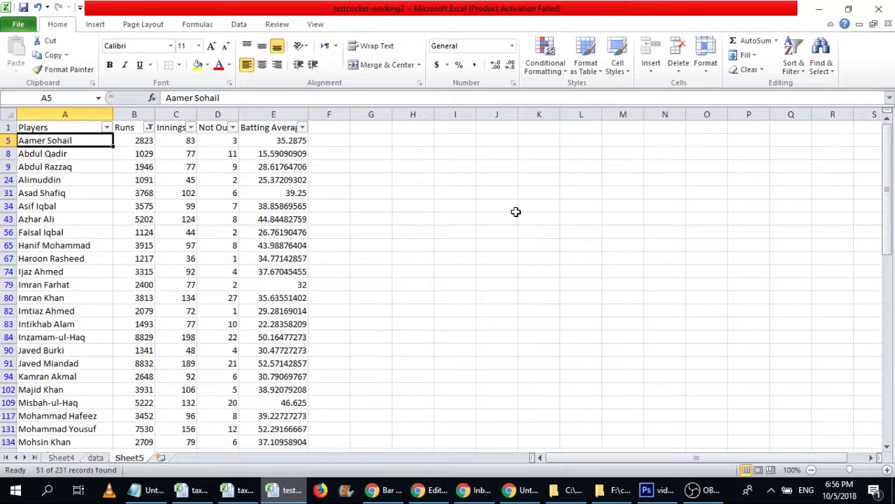
pyautogui.hotkey('shift', 'Right')
pyautogui.hotkey('shift', 'Right')
pyautogui.hotkey('shift', 'Right')
pyautogui.hotkey('shift', 'Right')
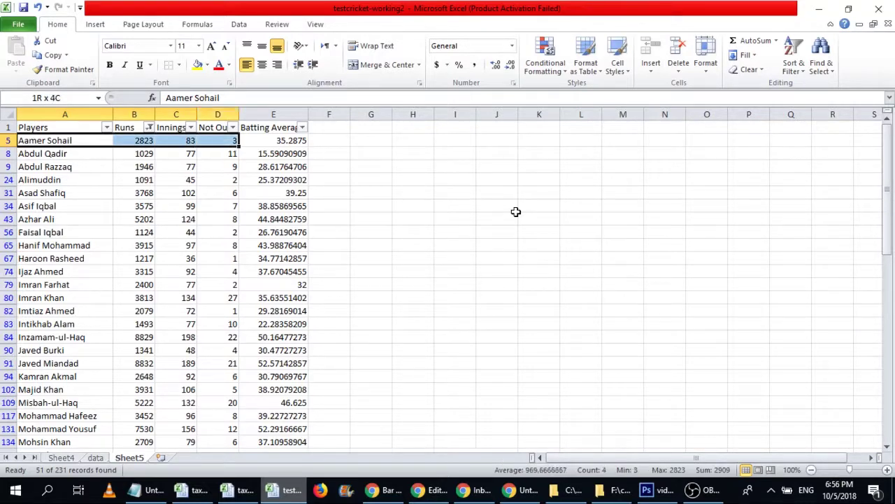
pyautogui.hotkey('ctrl', 'shift', 'Down')
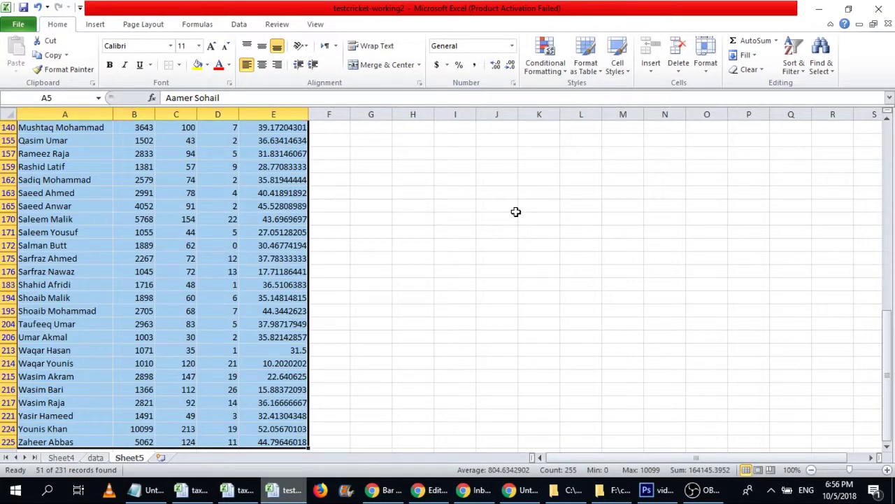
pyautogui.hotkey('ctrl', 'c')
pyautogui.click(160, 458)
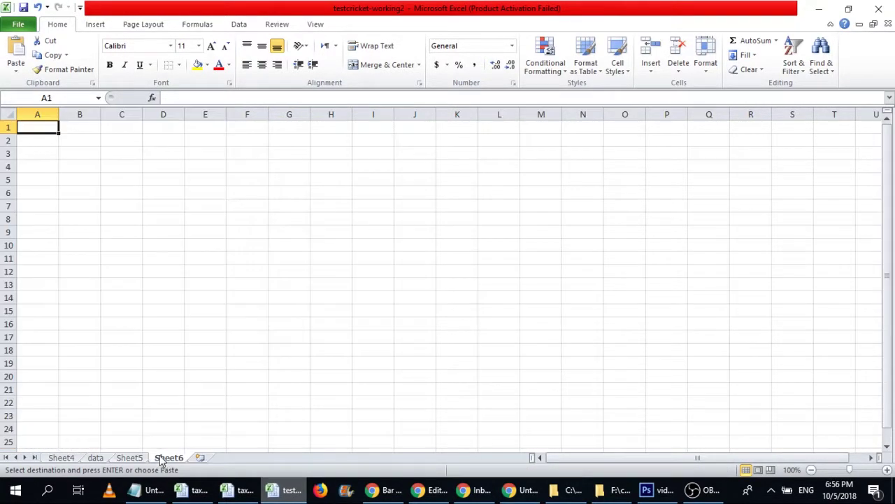
pyautogui.click(42, 142)
pyautogui.hotkey('ctrl', 'v')
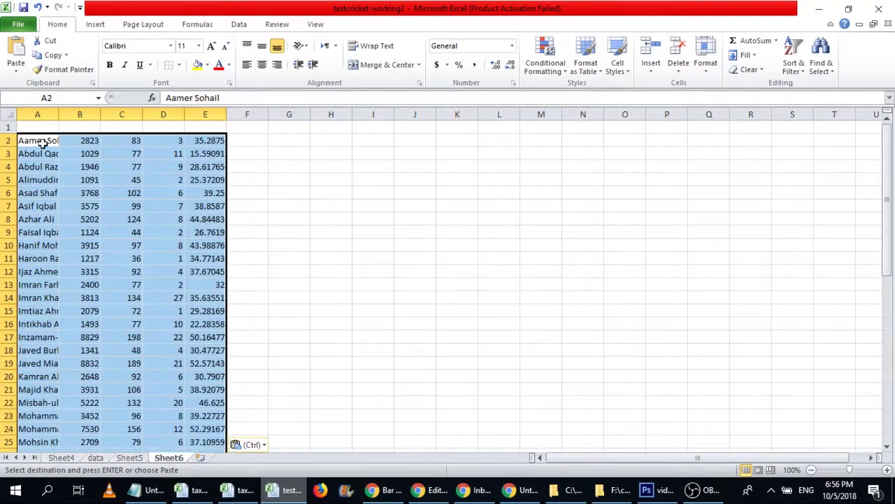
# Enter the headers Name, Total Career Runs, Total Innings and Total Not Outs in cells A1 to D1.
pyautogui.hotkey('ctrl', 'Home')
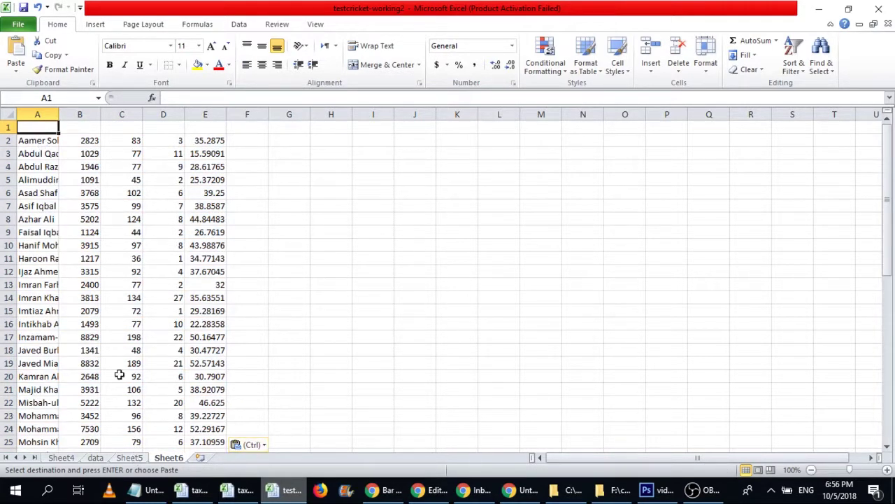
pyautogui.write('Name')
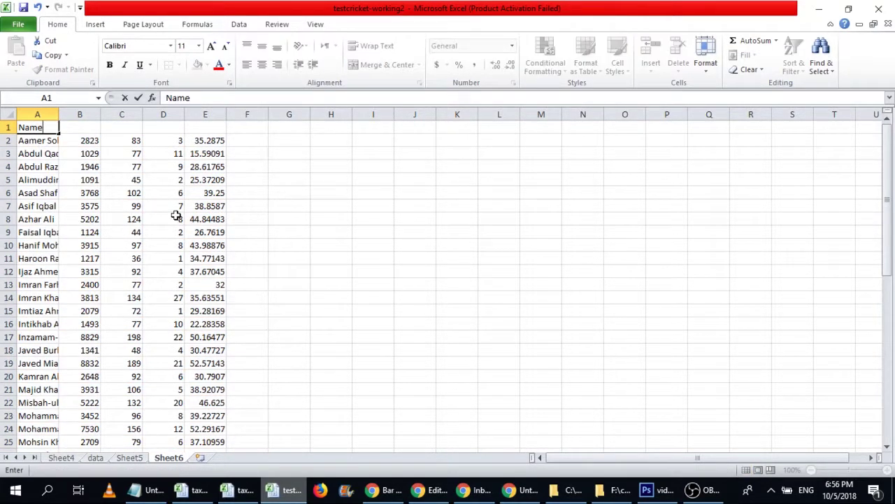
pyautogui.press('Tab')
pyautogui.press('Down')
pyautogui.press('Up')
pyautogui.write('To')
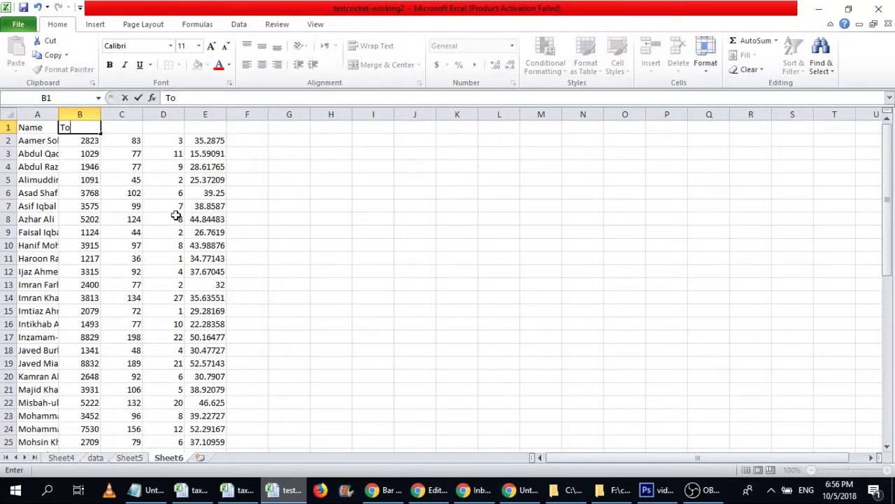
pyautogui.write('tal Career Runs')
pyautogui.press('Tab')
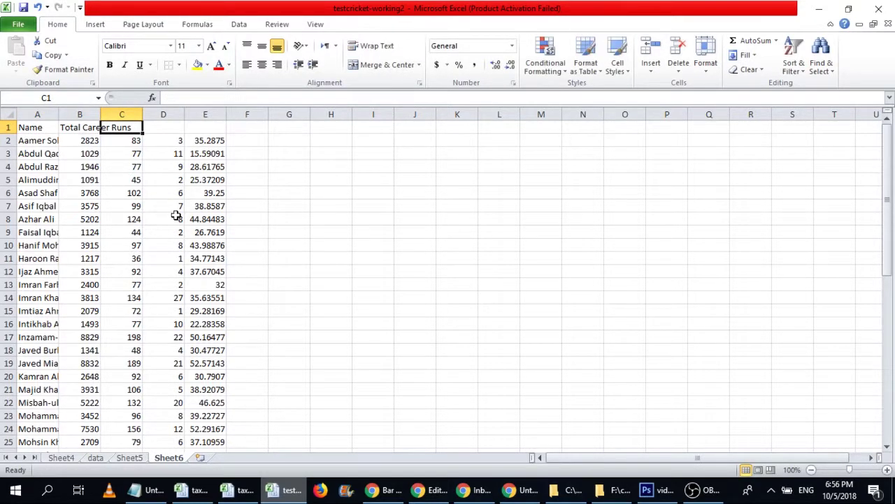
pyautogui.write('Total Innings')
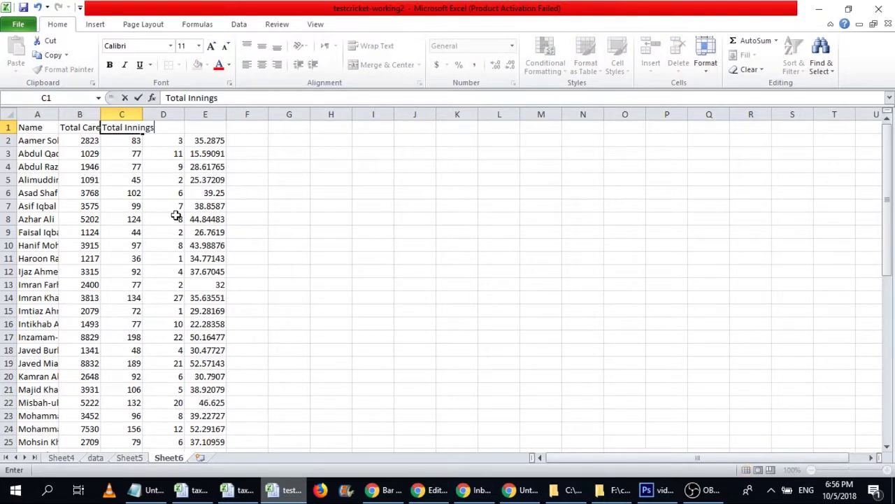
pyautogui.press('Tab')
pyautogui.write('Total Not Outs')
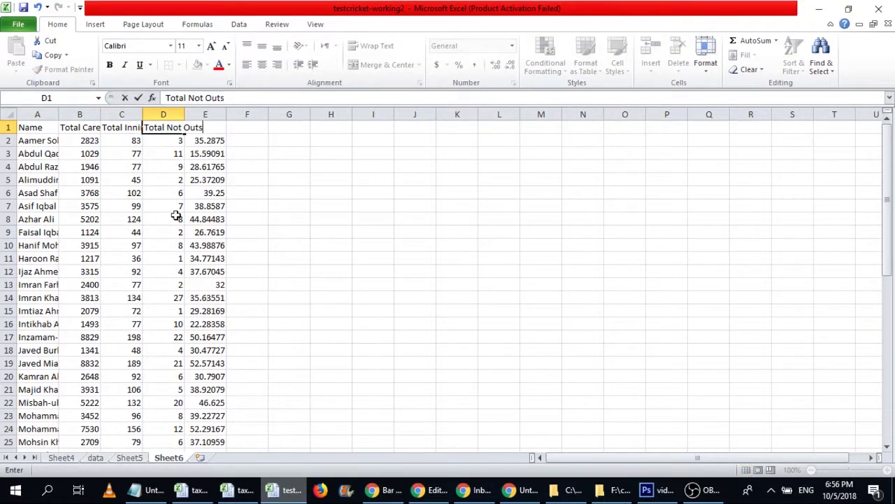
# Enter the header Career Batting Average in cell E1.
pyautogui.press('Tab')
pyautogui.write('Battin')
pyautogui.press('BackSpace')
pyautogui.press('BackSpace')
pyautogui.press('BackSpace')
pyautogui.press('BackSpace')
pyautogui.press('BackSpace')
pyautogui.press('BackSpace')
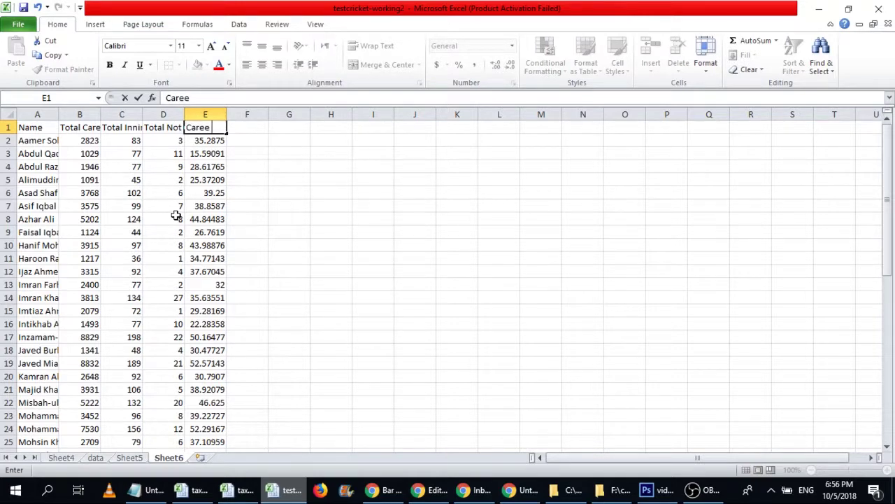
pyautogui.write('Career Batting Ave')
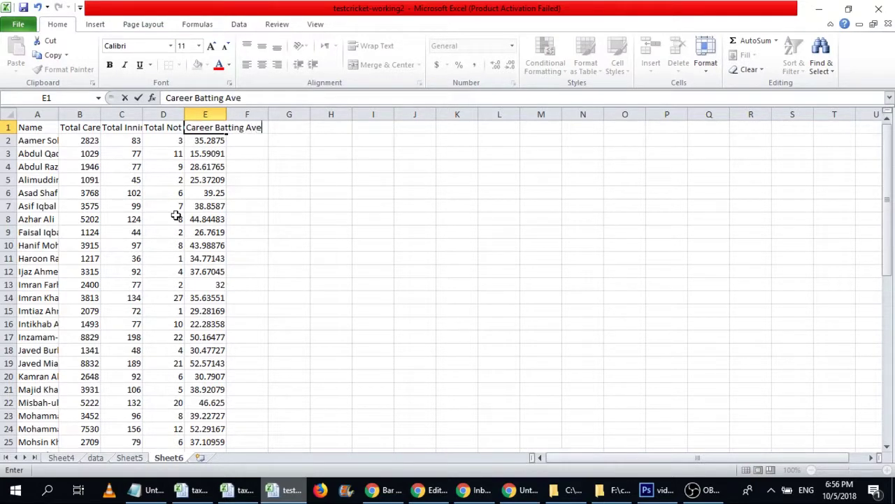
pyautogui.write('rage')
pyautogui.press('Return')
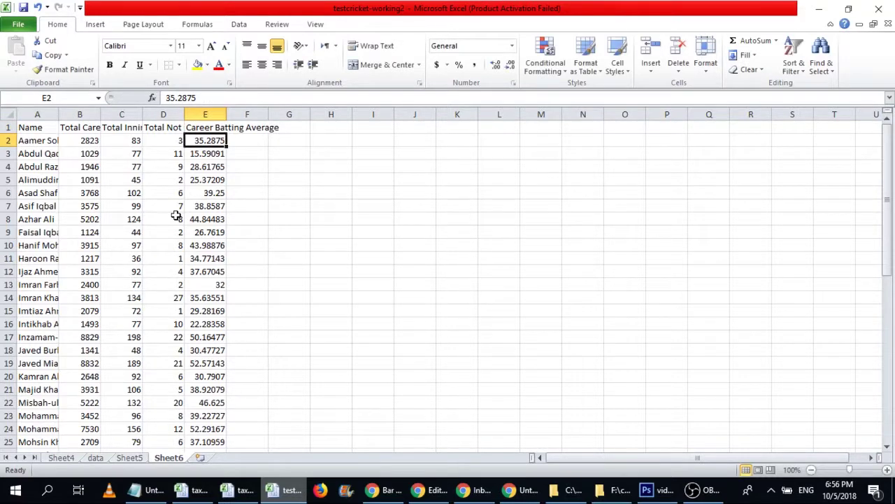
# Fit the widths of columns B to E to their contents.
pyautogui.moveTo(100, 117); pyautogui.dragTo(100, 118)
pyautogui.doubleClick(101, 116)
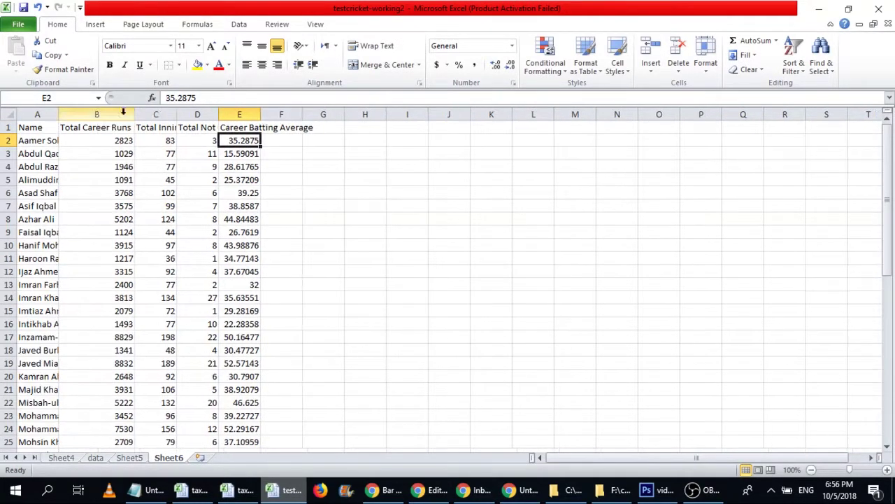
pyautogui.doubleClick(261, 114)
pyautogui.doubleClick(176, 114)
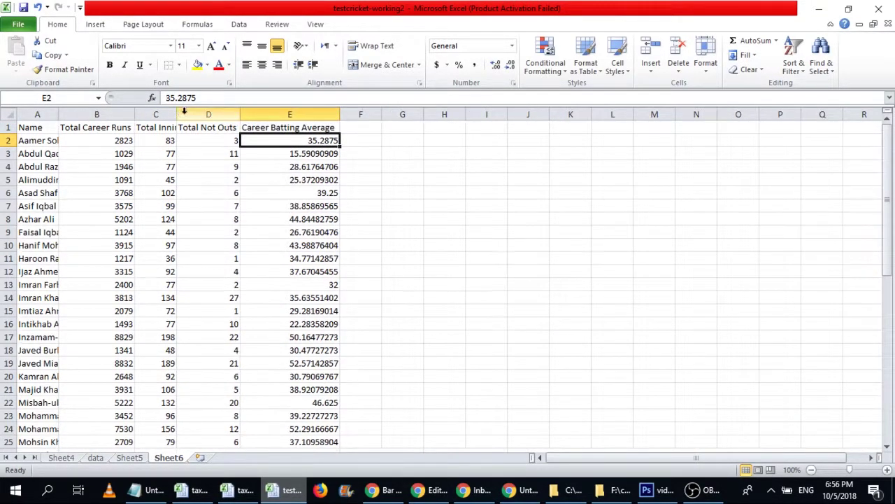
pyautogui.doubleClick(232, 114)
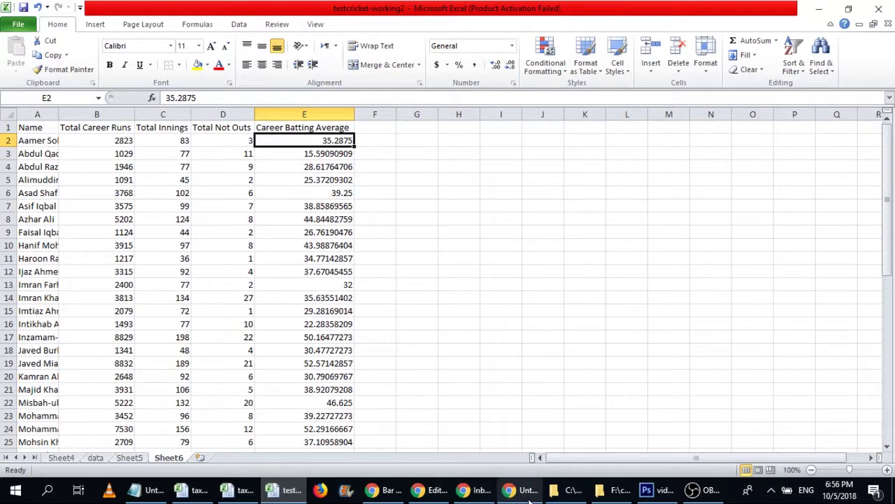
# Check the column layout of the Flourish sample data in Chrome, and fit column A to the player names back in Excel.
pyautogui.click(525, 491)
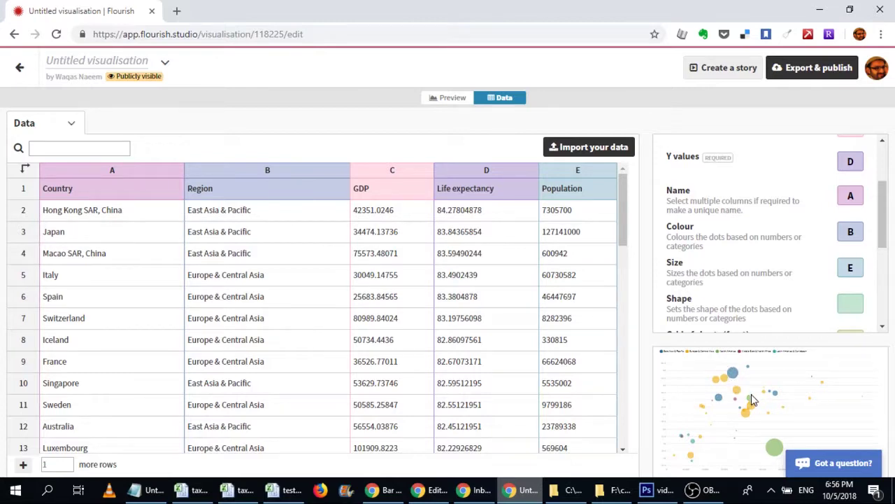
pyautogui.click(283, 490)
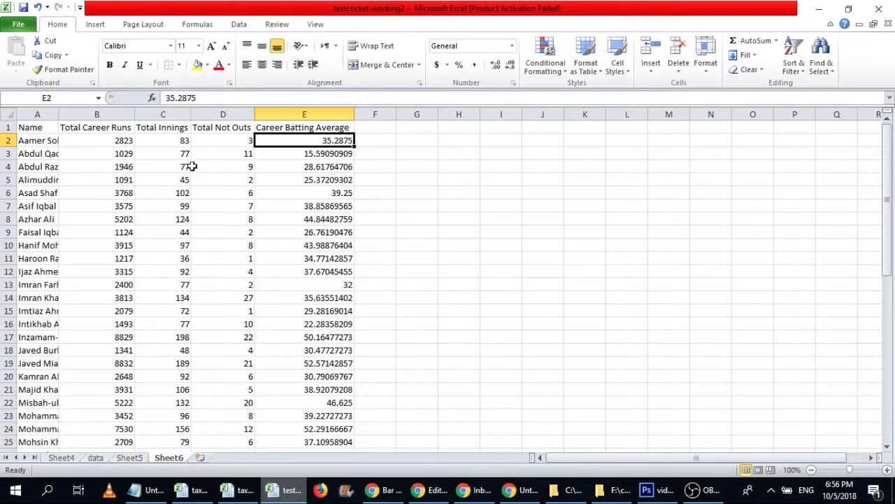
pyautogui.click(108, 124)
pyautogui.doubleClick(59, 114)
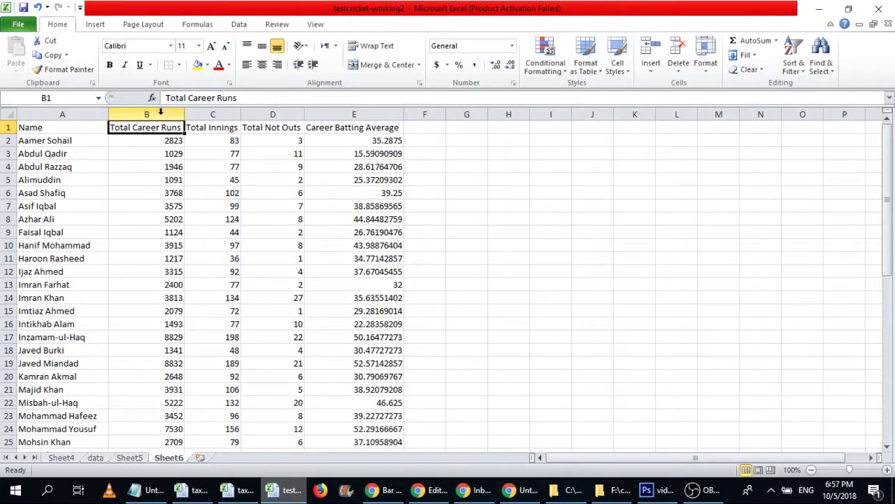
# Insert a new column between Name and Total Career Runs and give it the header Role.
pyautogui.rightClick(160, 113)
pyautogui.click(194, 201)
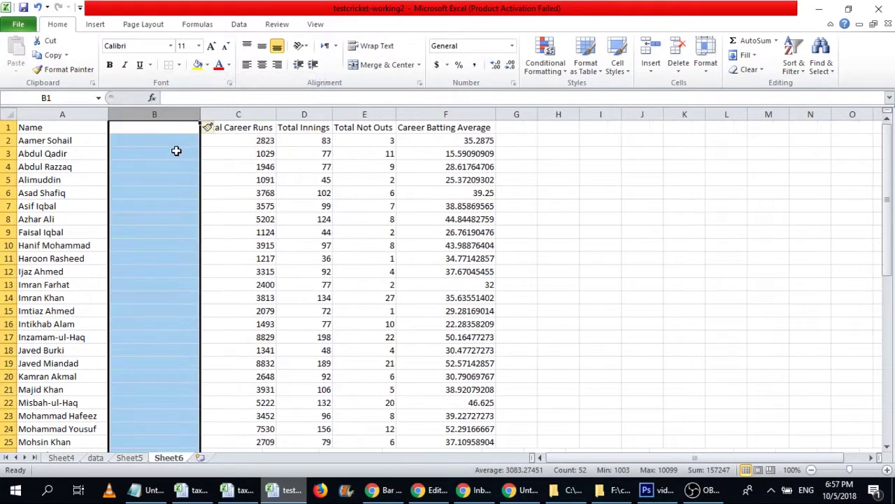
pyautogui.click(185, 125)
pyautogui.write('Ro')
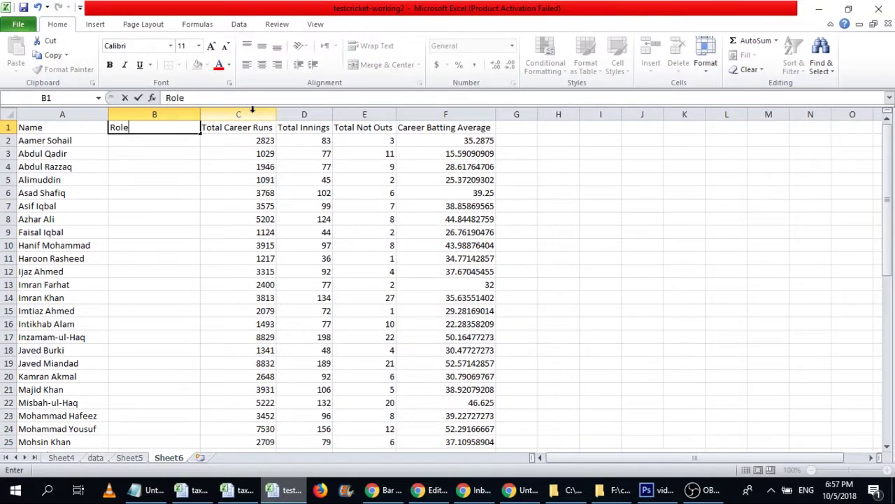
pyautogui.write('le')
pyautogui.press('Return')
# Enter the roles Batsman, Bowler and All-rounder for the first three players in B2 to B4.
pyautogui.press('Left')
pyautogui.press('Down')
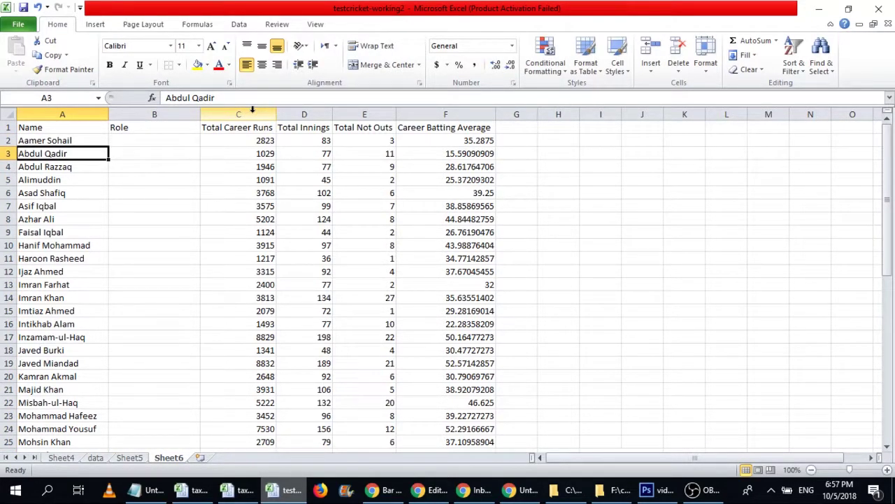
pyautogui.press('Up')
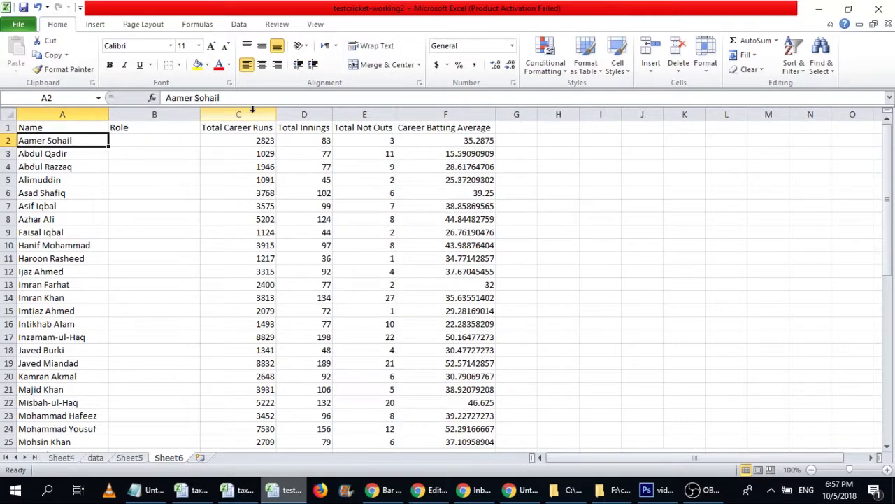
pyautogui.press('Right')
pyautogui.write('B')
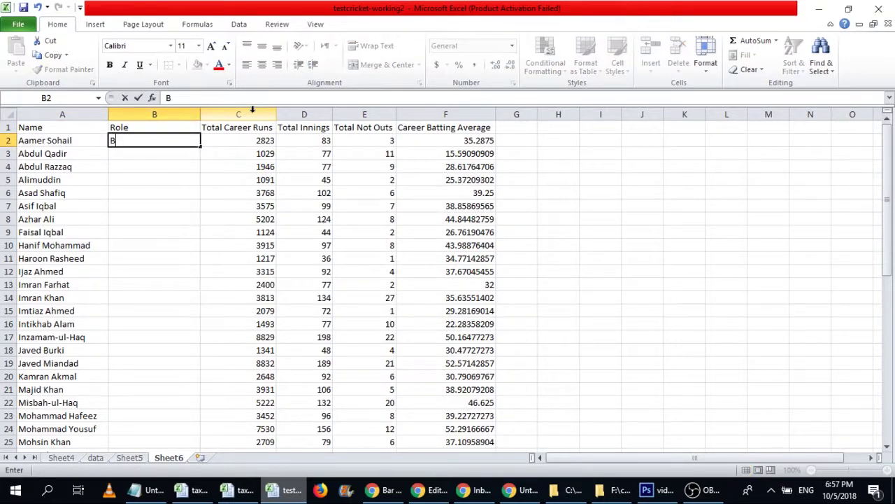
pyautogui.write('atsman')
pyautogui.press('Return')
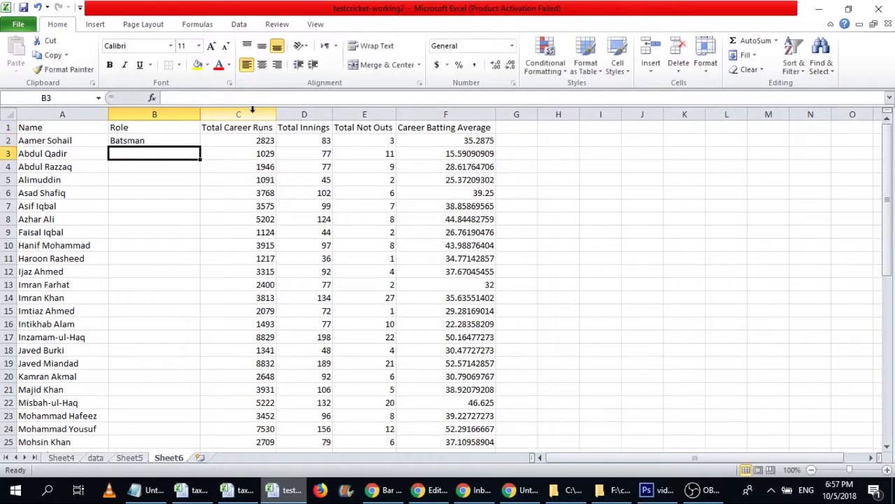
pyautogui.write('Bowler')
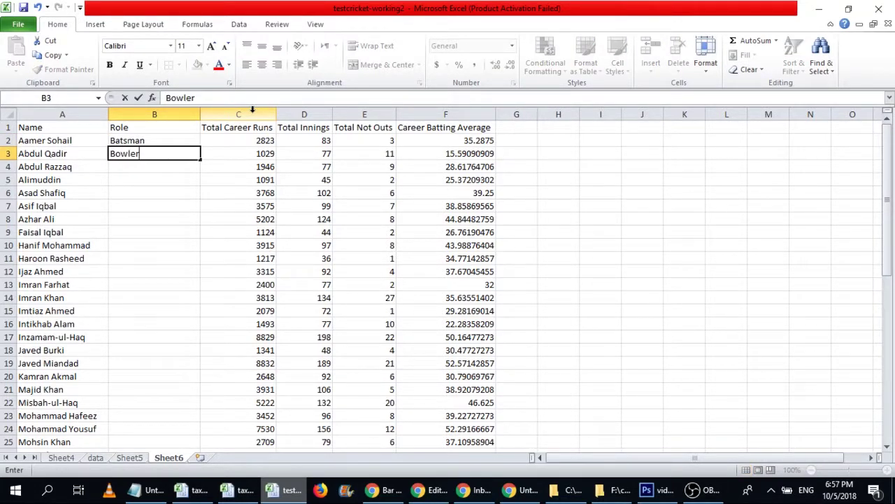
pyautogui.press('Return')
pyautogui.write('All')
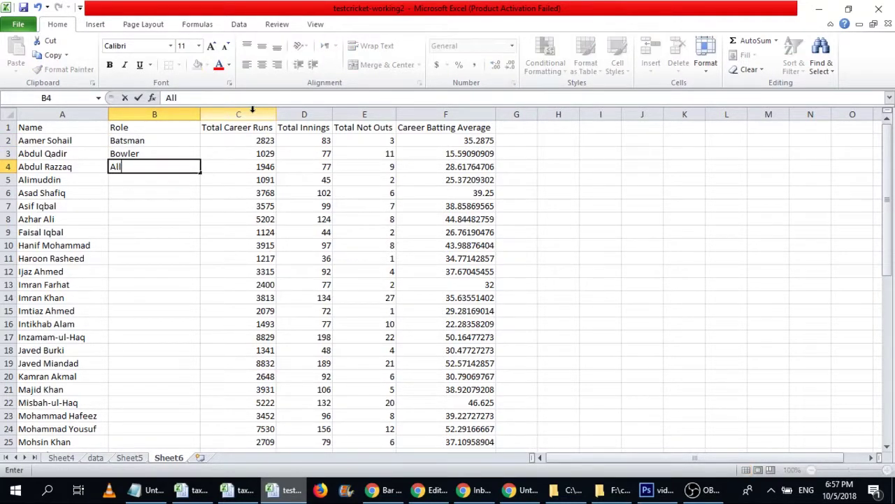
pyautogui.write('-rounder')
pyautogui.press('Return')
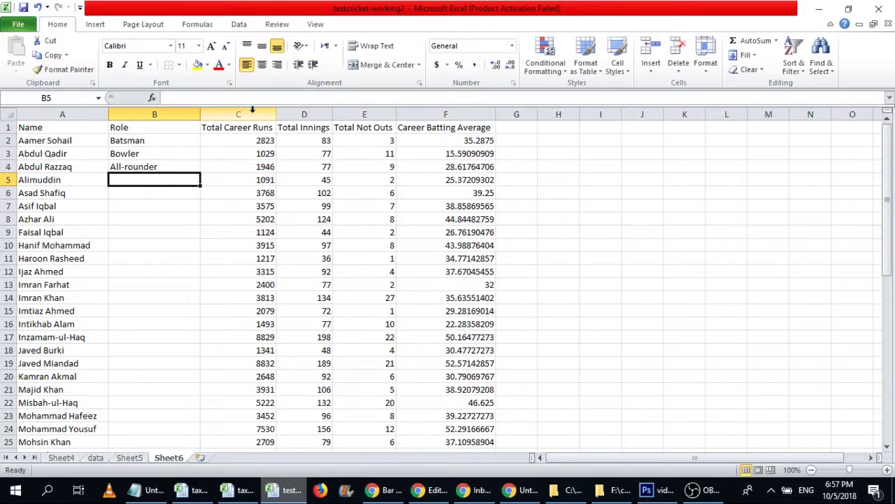
pyautogui.press('Left')
pyautogui.press('Down')
pyautogui.press('Down')
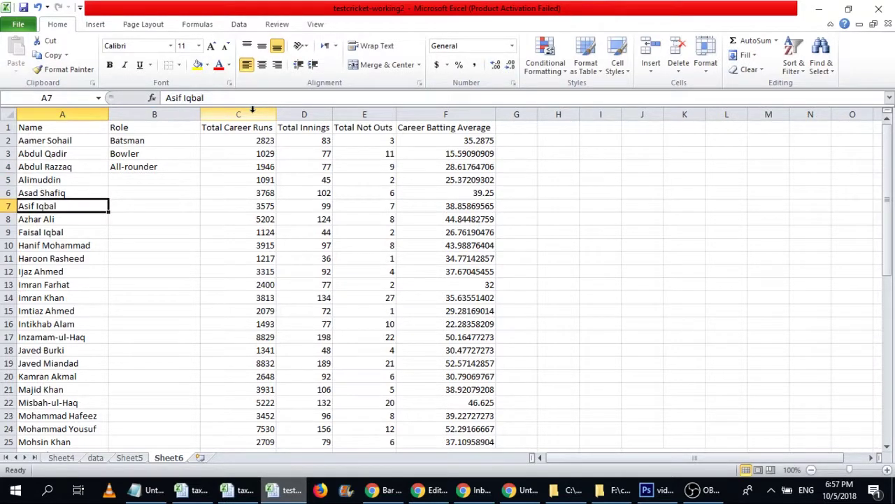
pyautogui.press('Up')
pyautogui.press('Up')
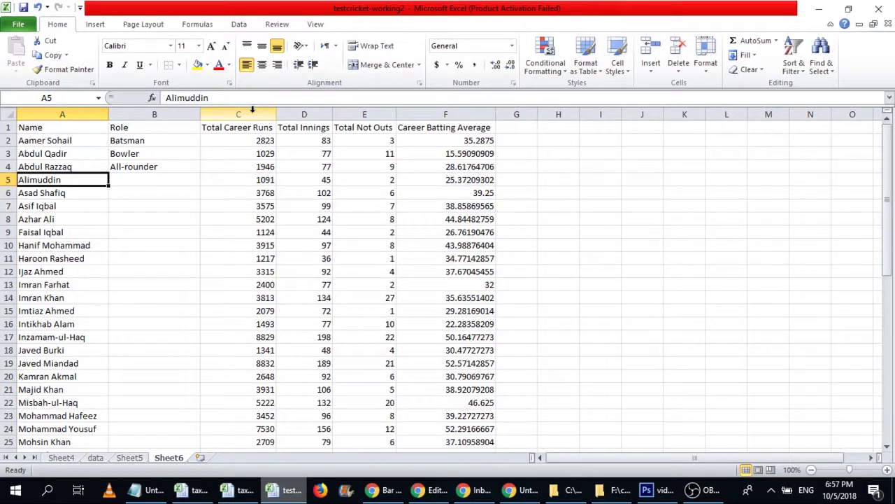
# Add the Wickets field to the values of the pivot table on Sheet4.
pyautogui.click(69, 458)
pyautogui.click(262, 246)
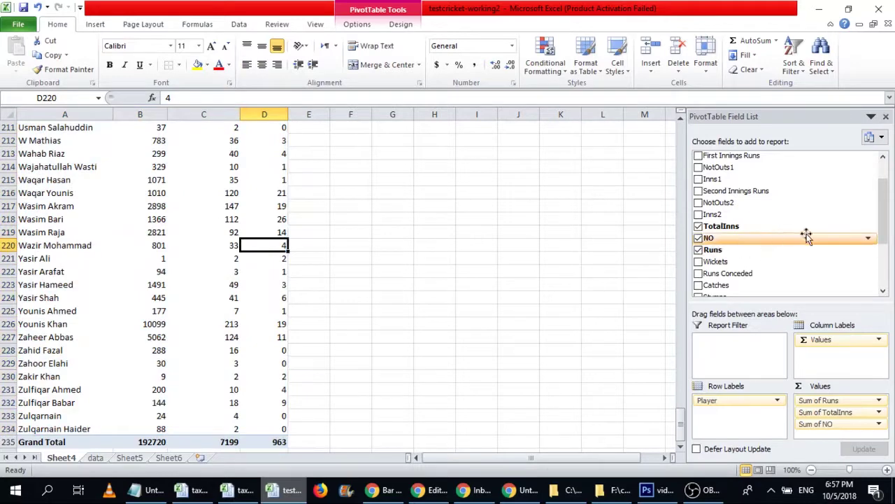
pyautogui.scroll(20, 227, 258)
pyautogui.scroll(20, 129, 208)
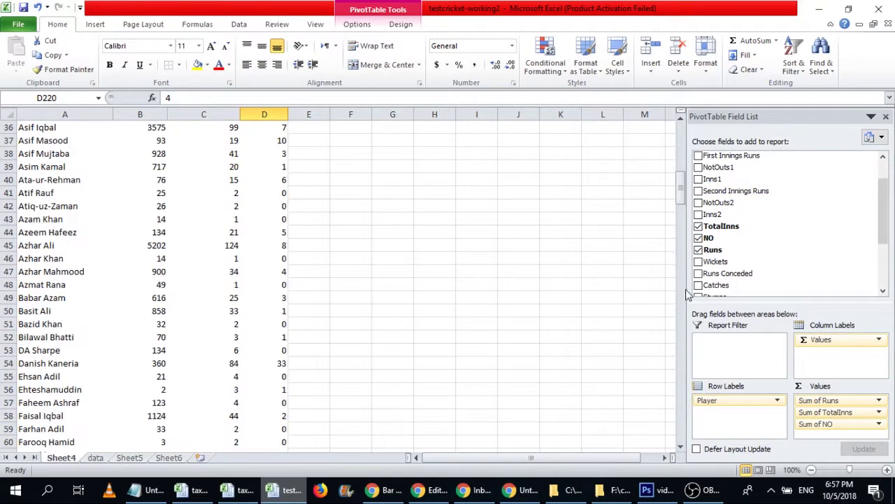
pyautogui.scroll(12, 207, 282)
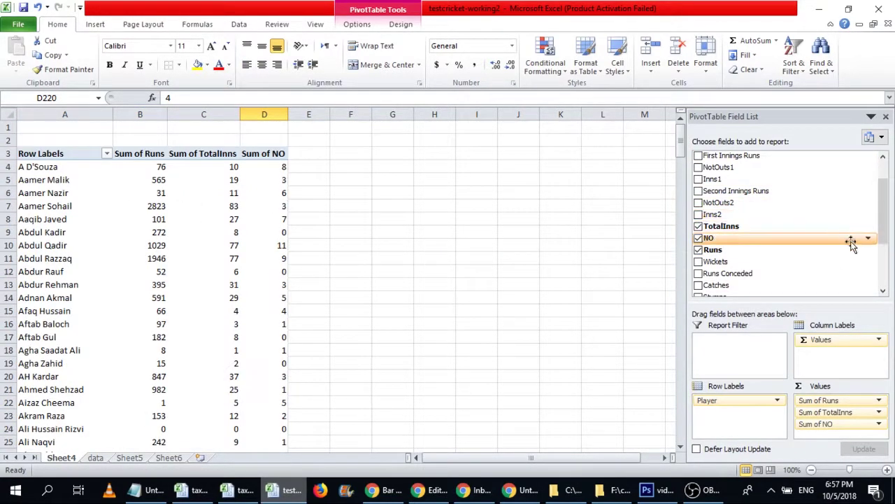
pyautogui.moveTo(765, 260); pyautogui.dragTo(848, 431)
# Summarize the pivot table's Wickets values by Sum.
pyautogui.click(846, 439)
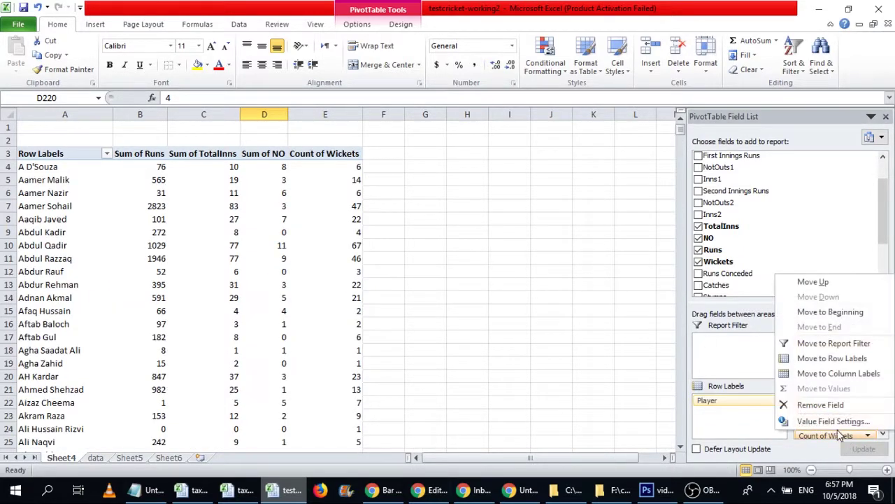
pyautogui.click(822, 423)
pyautogui.click(439, 232)
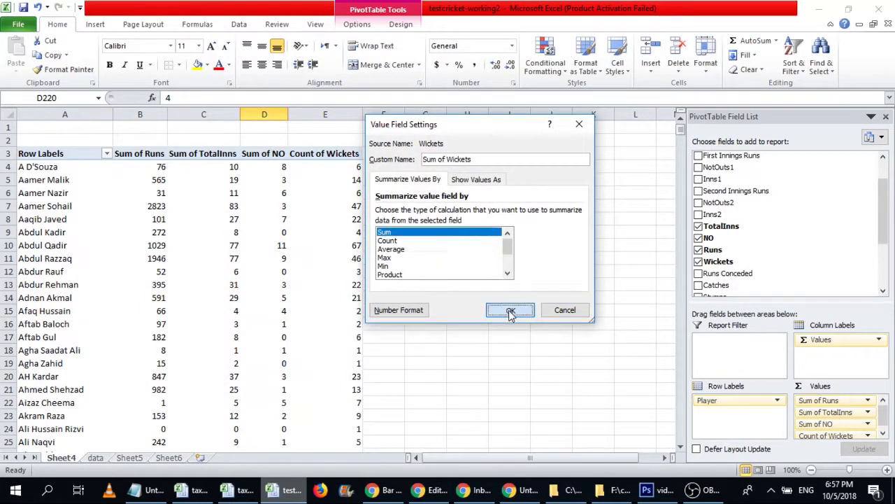
pyautogui.click(510, 310)
# Look through the players' wicket totals in the pivot table and return to Sheet6.
pyautogui.scroll(-20, 309, 217)
pyautogui.scroll(-20, 343, 273)
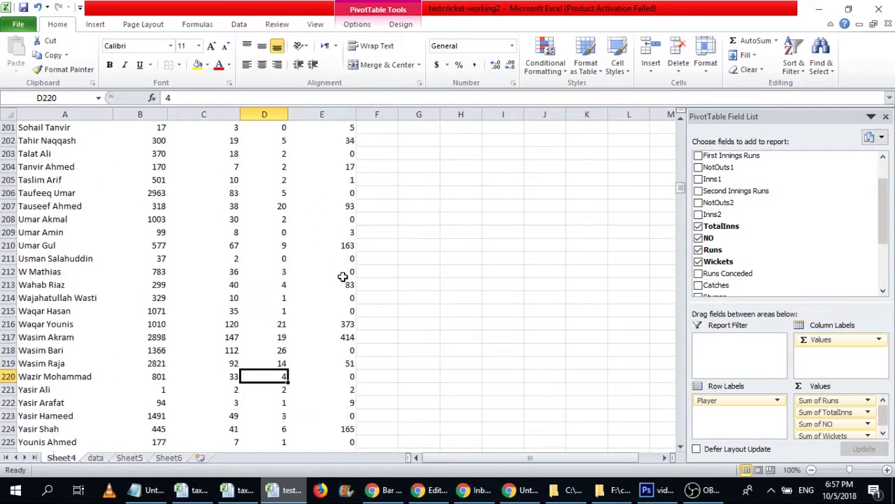
pyautogui.scroll(20, 343, 273)
pyautogui.scroll(20, 344, 273)
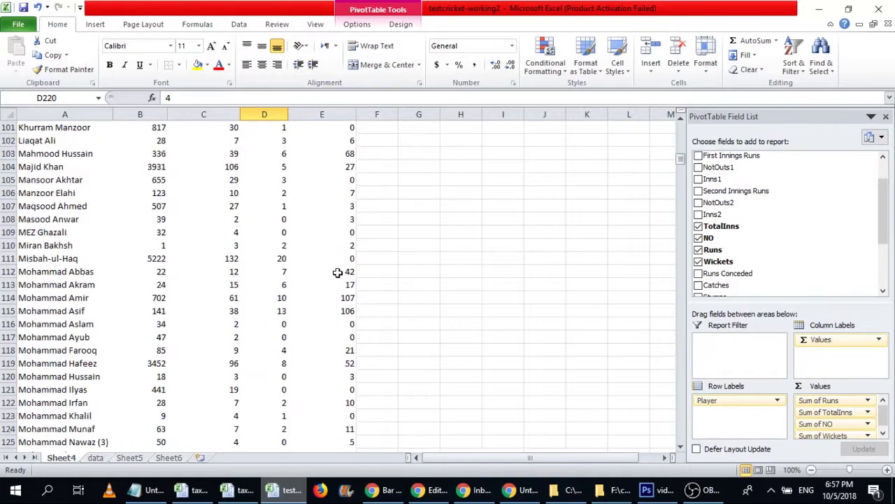
pyautogui.click(346, 166)
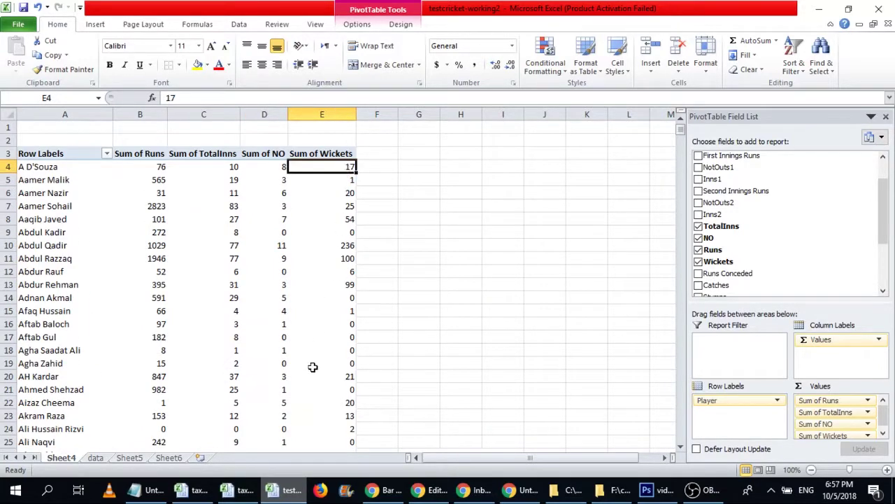
pyautogui.click(168, 458)
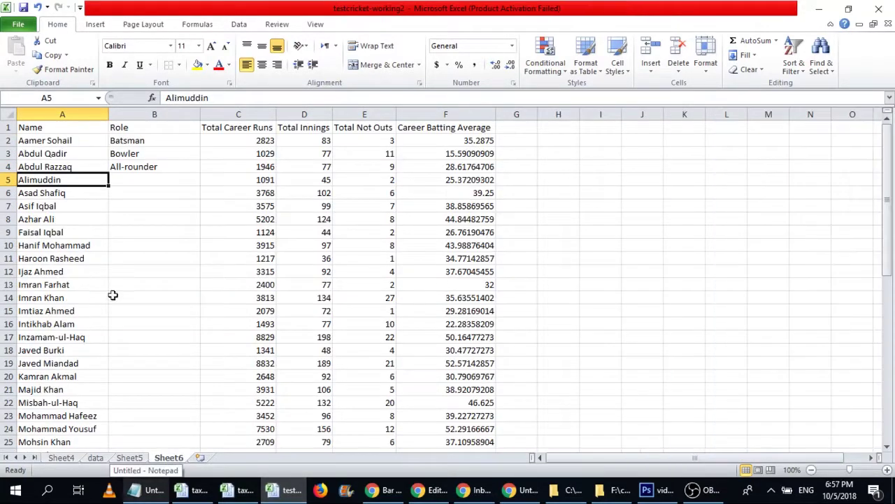
# Paste the full list of player roles into column B from the Role header down.
pyautogui.click(144, 180)
pyautogui.click(167, 131)
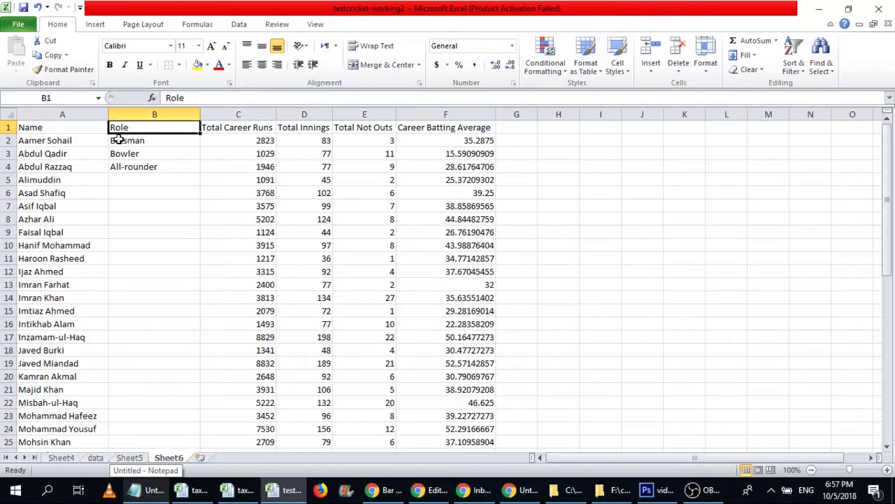
pyautogui.hotkey('ctrl', 'v')
# Check the pasted roles against the players down to the last row and return to the Name header.
pyautogui.press('Down')
pyautogui.press('Down')
pyautogui.press('Down')
pyautogui.press('Down')
pyautogui.press('Down')
pyautogui.press('Down')
pyautogui.press('Down')
pyautogui.press('Down')
pyautogui.press('Down')
pyautogui.press('Down')
pyautogui.press('Down')
pyautogui.press('Down')
pyautogui.press('Down')
pyautogui.press('Down')
pyautogui.press('Down')
pyautogui.press('Down')
pyautogui.press('Down')
pyautogui.press('Down')
pyautogui.press('Down')
pyautogui.press('Down')
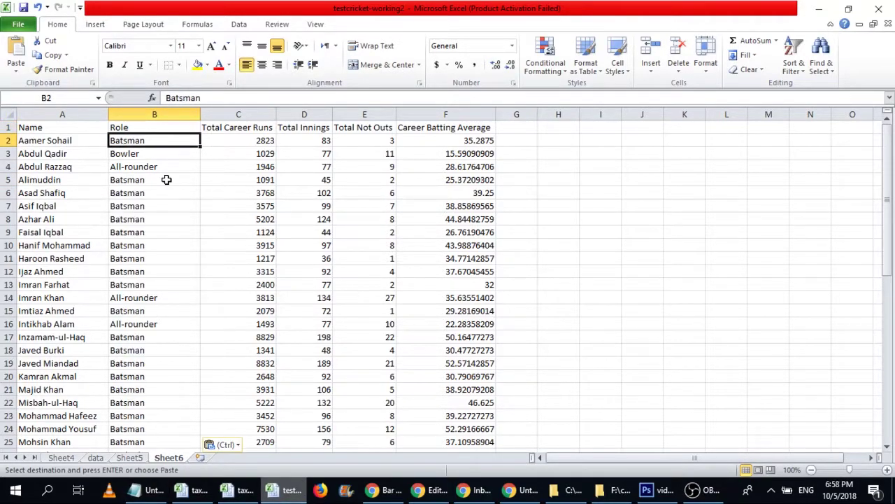
pyautogui.press('Down')
pyautogui.press('Down')
pyautogui.press('Down')
pyautogui.press('Down')
pyautogui.press('Down')
pyautogui.press('Down')
pyautogui.press('Down')
pyautogui.press('Down')
pyautogui.press('Down')
pyautogui.press('Down')
pyautogui.press('Down')
pyautogui.press('Down')
pyautogui.press('Down')
pyautogui.press('Down')
pyautogui.press('Down')
pyautogui.press('Down')
pyautogui.press('Down')
pyautogui.press('Down')
pyautogui.press('Down')
pyautogui.press('Down')
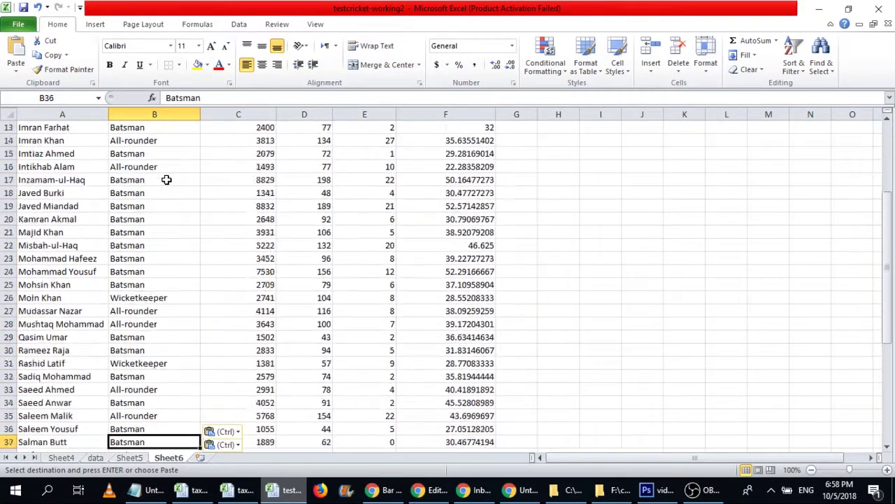
pyautogui.press('Down')
pyautogui.press('Down')
pyautogui.press('Down')
pyautogui.press('Down')
pyautogui.press('Down')
pyautogui.press('Down')
pyautogui.press('Down')
pyautogui.press('Down')
pyautogui.press('Down')
pyautogui.press('Down')
pyautogui.press('Down')
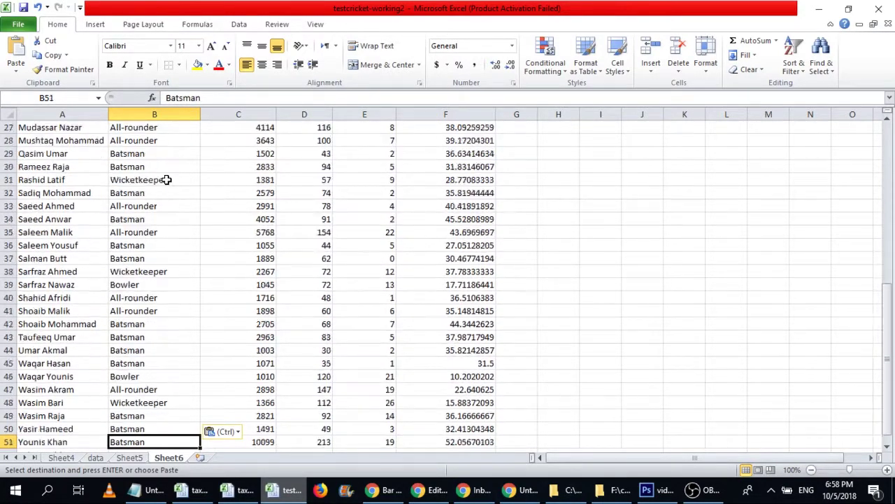
pyautogui.press('Up')
pyautogui.press('Up')
pyautogui.press('Up')
pyautogui.press('Up')
pyautogui.press('Up')
pyautogui.press('Up')
pyautogui.press('Up')
pyautogui.press('Up')
pyautogui.press('Up')
pyautogui.press('Up')
pyautogui.press('Up')
pyautogui.press('Up')
pyautogui.press('Up')
pyautogui.press('Up')
pyautogui.press('Up')
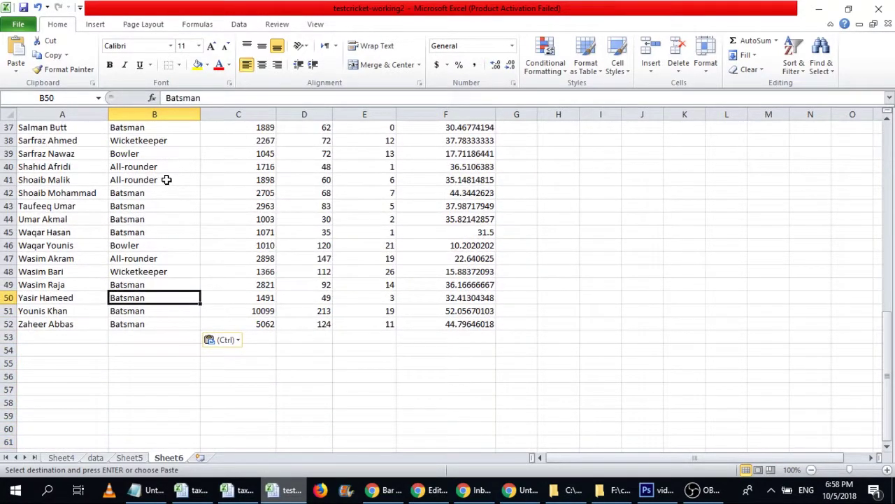
pyautogui.press('Up')
pyautogui.press('Up')
pyautogui.press('Up')
pyautogui.press('Up')
pyautogui.press('Up')
pyautogui.press('Up')
pyautogui.press('Up')
pyautogui.press('Up')
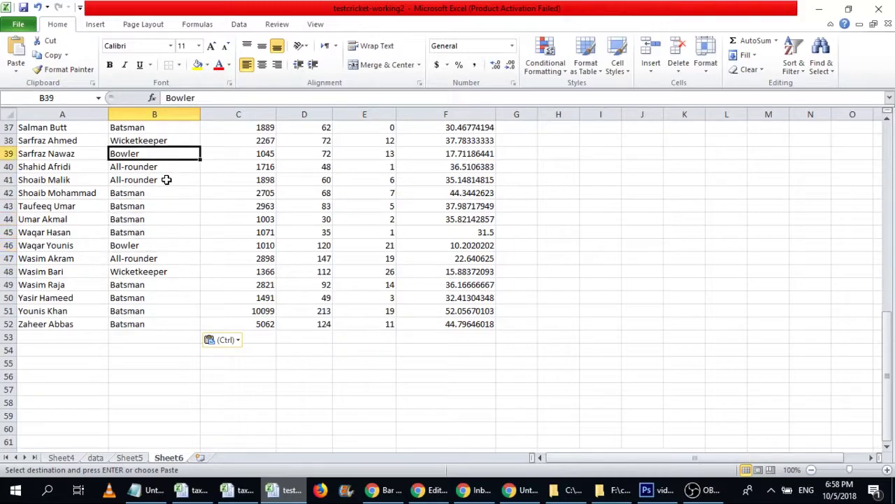
pyautogui.press('Down')
pyautogui.press('Down')
pyautogui.press('Down')
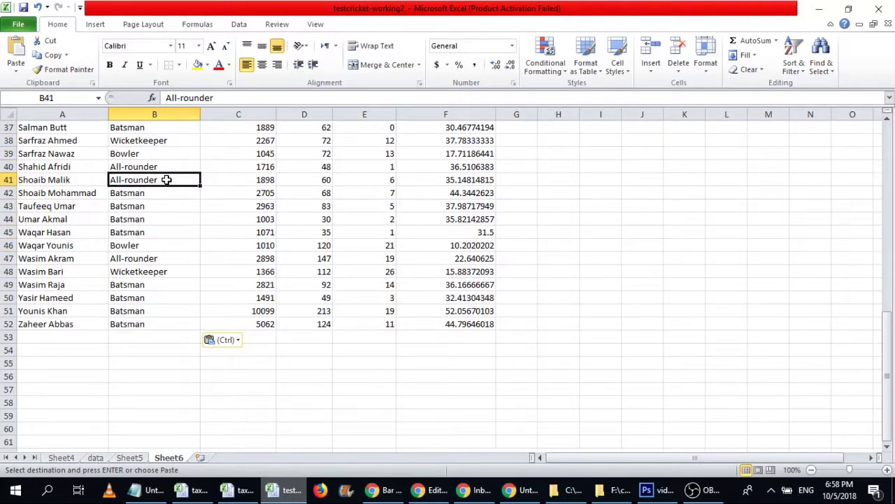
pyautogui.press('Up')
pyautogui.press('Up')
pyautogui.press('Up')
pyautogui.press('Up')
pyautogui.press('Up')
pyautogui.press('Up')
pyautogui.press('Up')
pyautogui.press('Up')
pyautogui.press('Up')
pyautogui.press('Up')
pyautogui.press('Up')
pyautogui.press('Up')
pyautogui.press('Up')
pyautogui.press('Up')
pyautogui.press('Up')
pyautogui.press('Up')
pyautogui.press('Up')
pyautogui.press('Up')
pyautogui.press('Up')
pyautogui.press('Up')
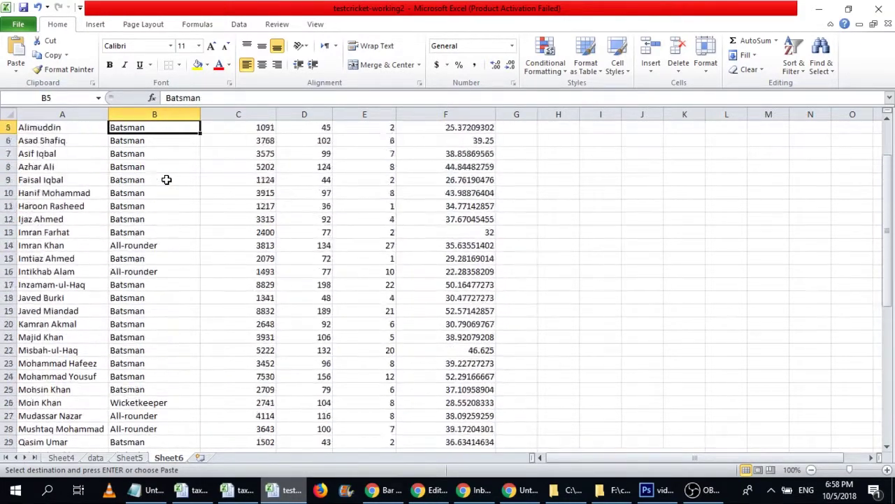
pyautogui.press('Up')
pyautogui.press('Up')
pyautogui.press('Up')
pyautogui.press('Up')
pyautogui.press('Right')
pyautogui.press('Right')
pyautogui.press('Right')
pyautogui.press('Left')
pyautogui.press('Left')
pyautogui.press('Left')
pyautogui.press('Left')
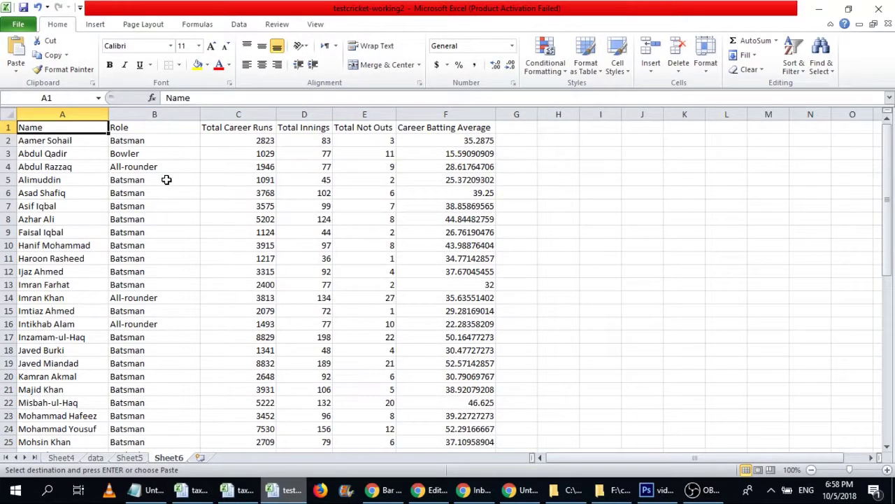
# Compare the Flourish scatter template's X, Y, Name, Colour and Size column assignments with the columns on the Excel sheet.
pyautogui.hotkey('alt', 'Tab')
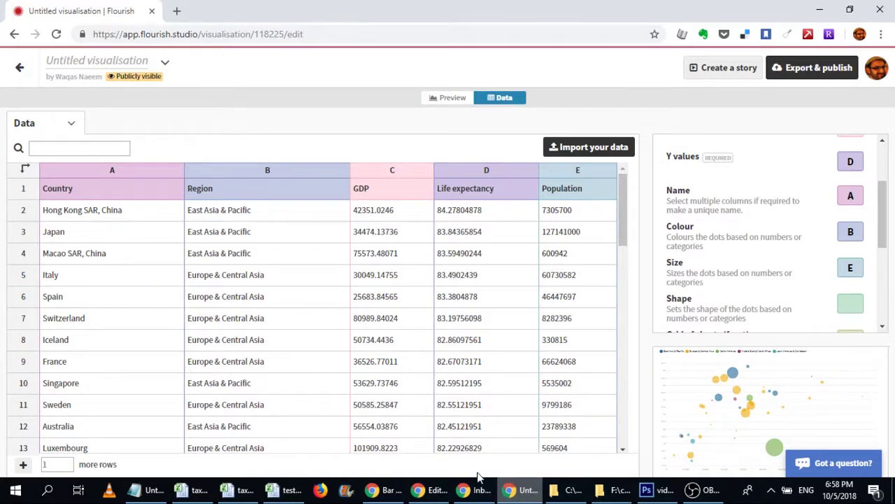
pyautogui.click(283, 490)
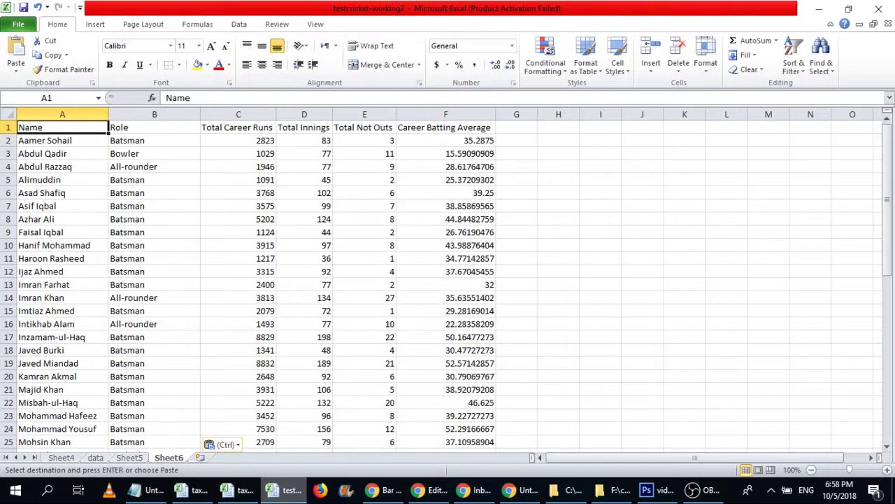
pyautogui.hotkey('alt', 'Tab')
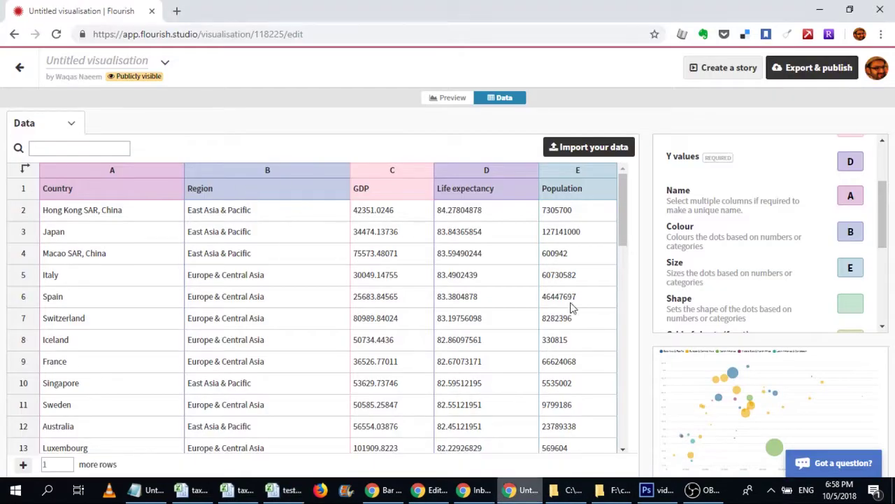
pyautogui.scroll(1, 886, 227)
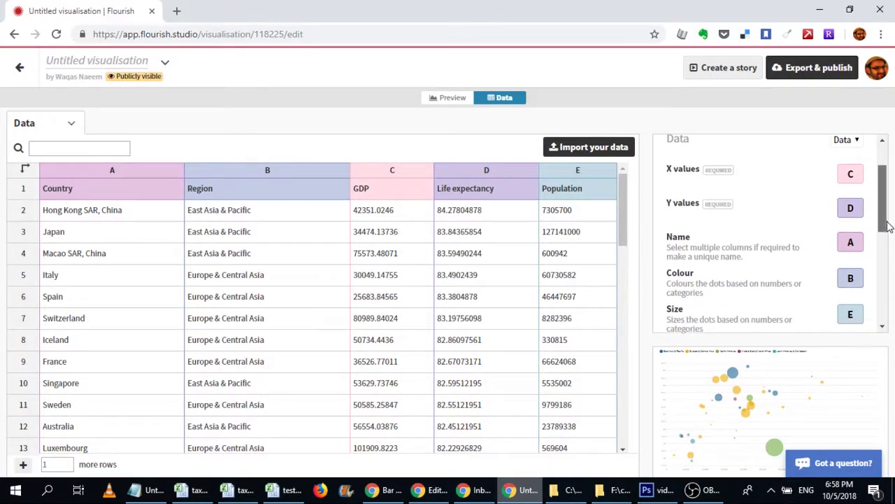
pyautogui.scroll(-1, 887, 227)
pyautogui.click(291, 493)
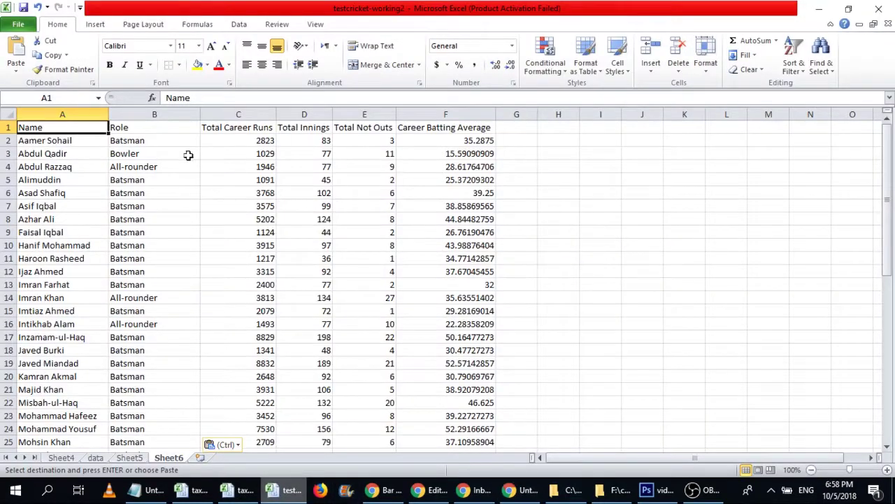
pyautogui.click(178, 128)
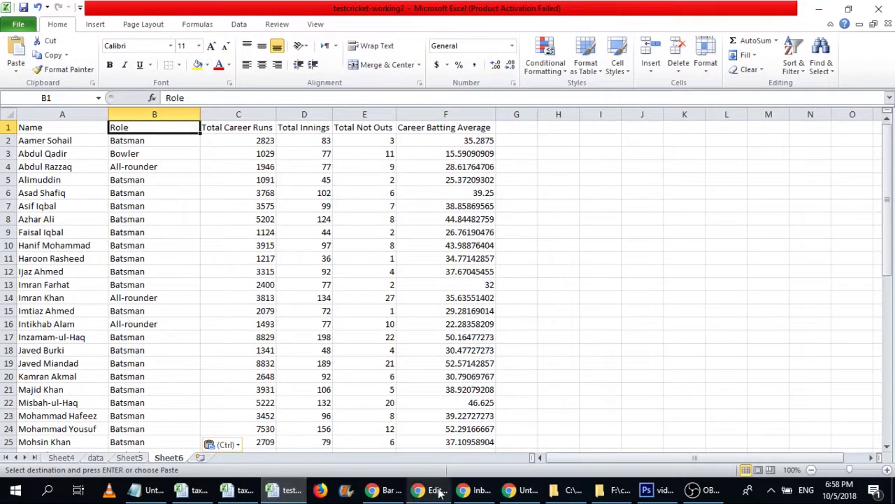
pyautogui.click(514, 491)
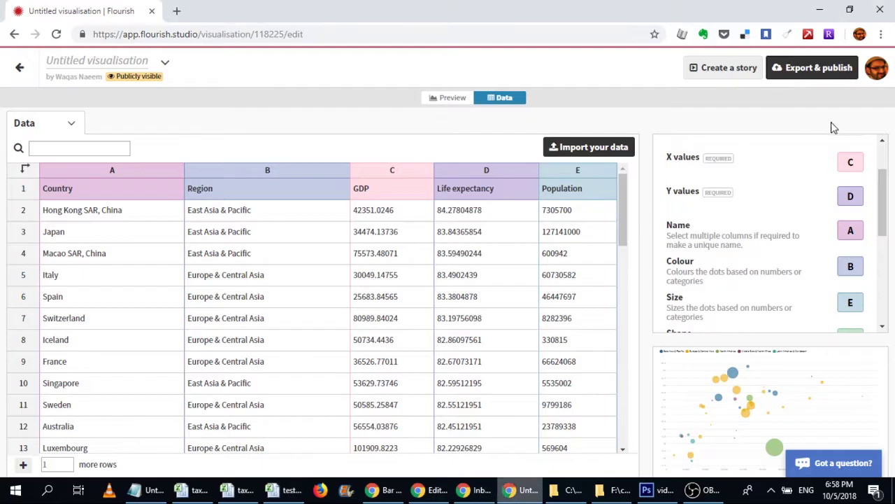
pyautogui.scroll(2, 879, 190)
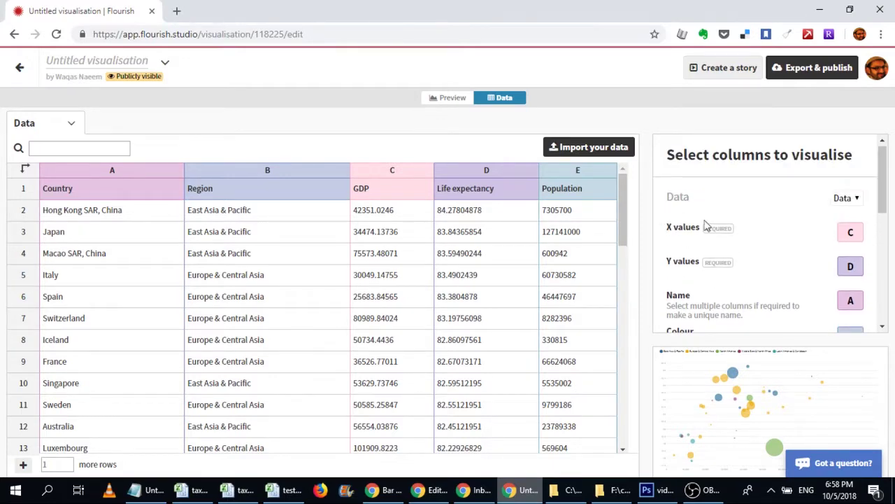
# Switch back to the Excel workbook and insert an empty column C before Total Career Runs.
pyautogui.click(283, 489)
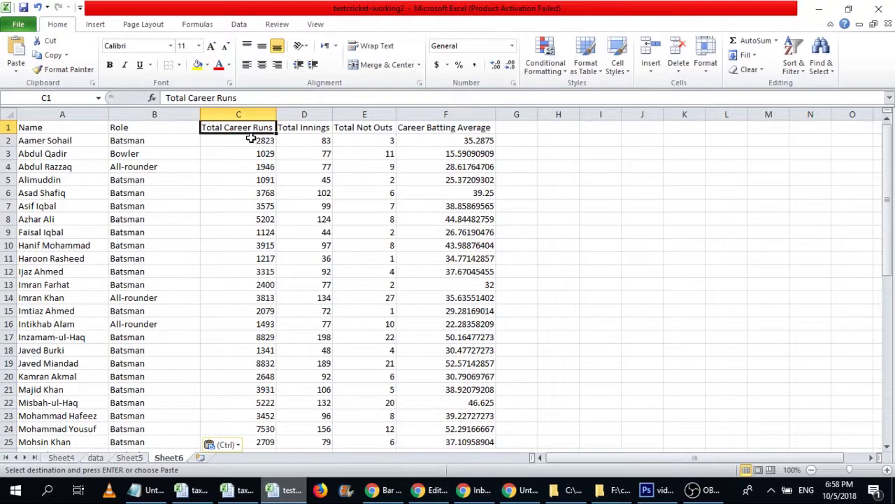
pyautogui.click(253, 113)
pyautogui.rightClick(255, 114)
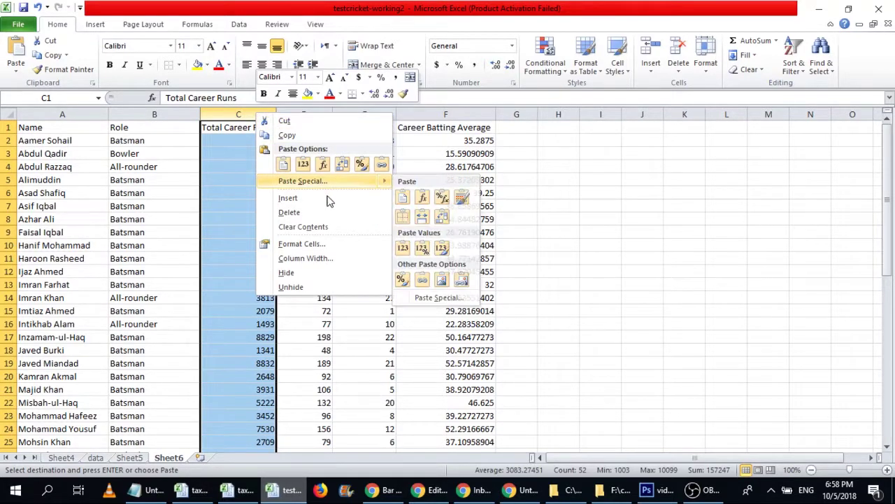
pyautogui.click(329, 201)
pyautogui.click(435, 138)
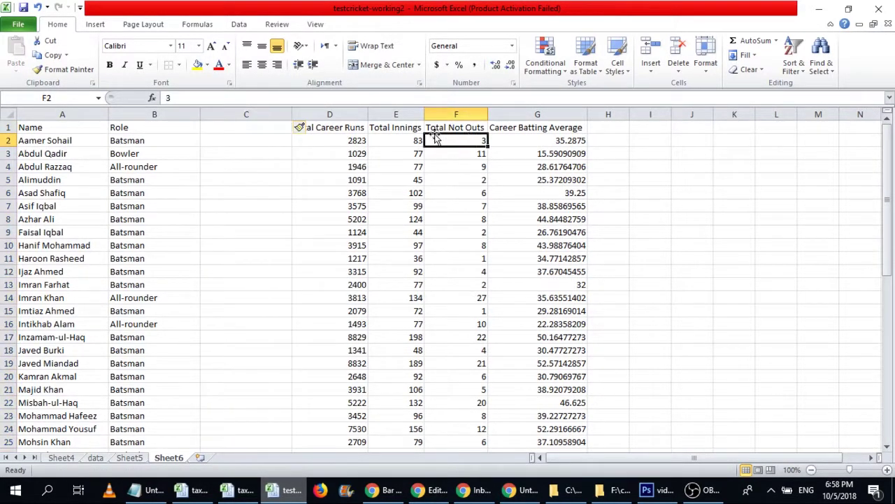
# Move the Total Innings header and its values from column E into the empty column C.
pyautogui.click(414, 129)
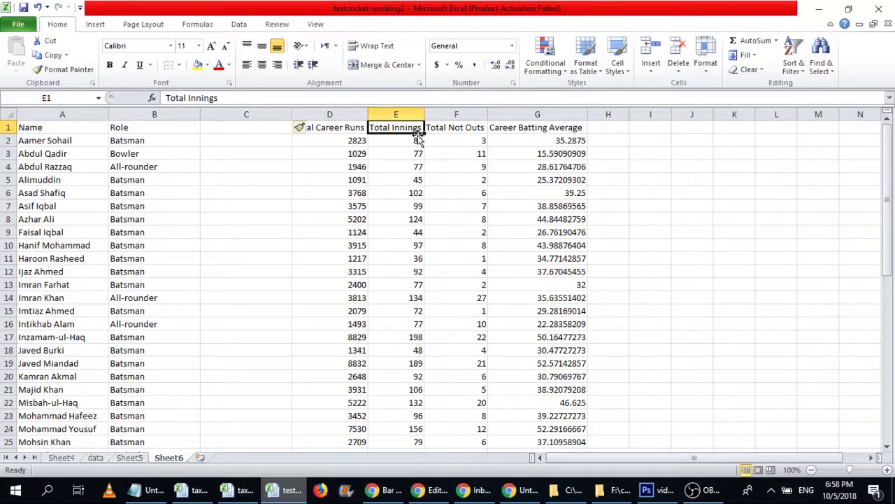
pyautogui.hotkey('ctrl', 'shift', 'Down')
pyautogui.hotkey('ctrl', 'x')
pyautogui.hotkey('ctrl', 'Up')
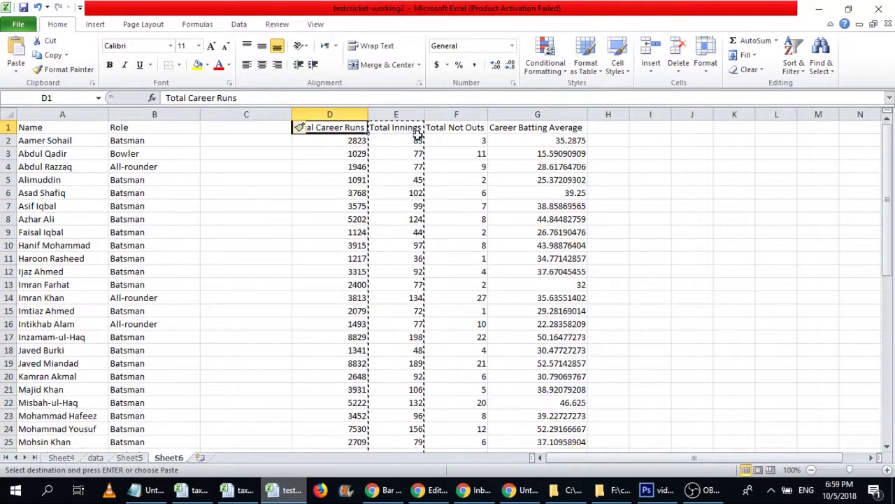
pyautogui.press('Left')
pyautogui.press('Left')
pyautogui.hotkey('ctrl', 'v')
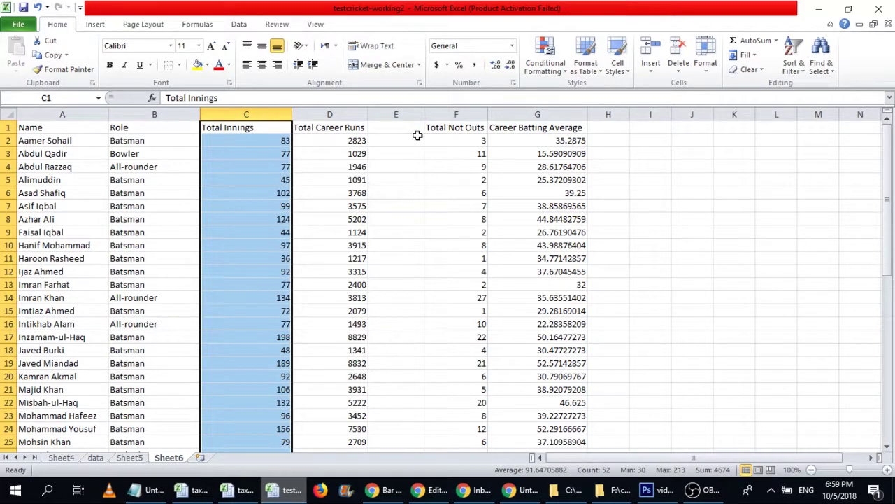
pyautogui.press('Right')
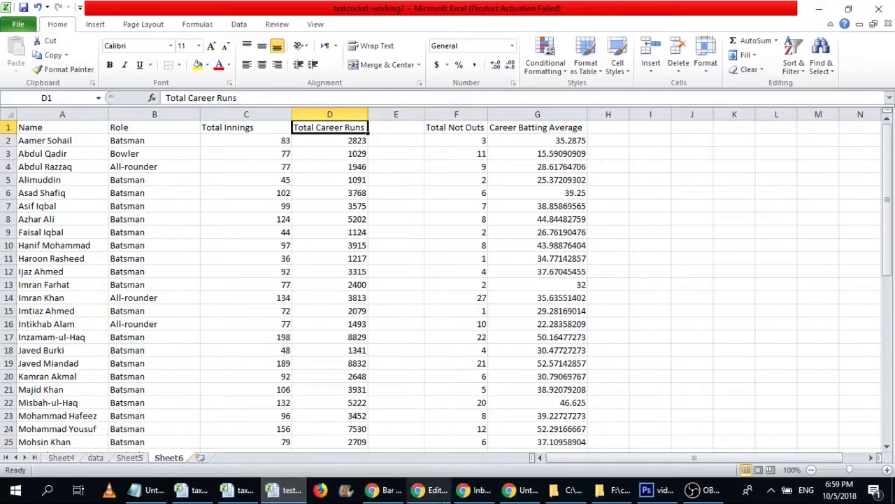
# Recheck the column layout in Flourish, then insert an empty column D before Total Career Runs in Excel.
pyautogui.click(519, 490)
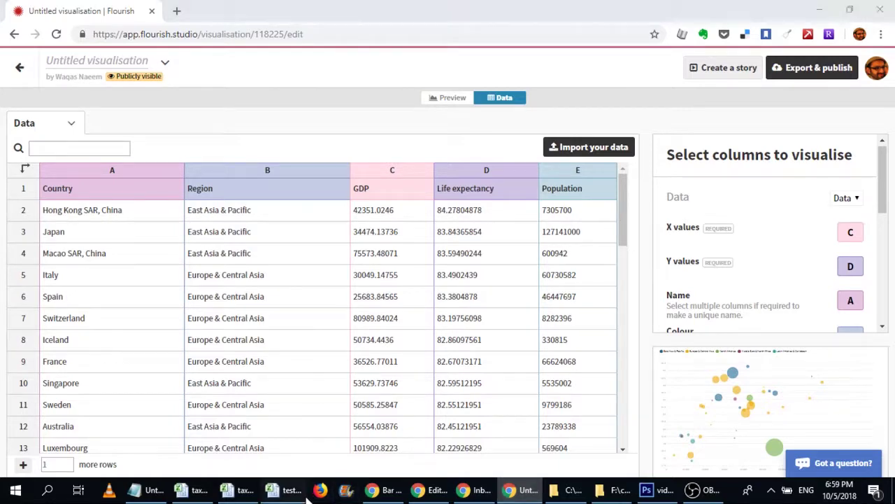
pyautogui.click(272, 490)
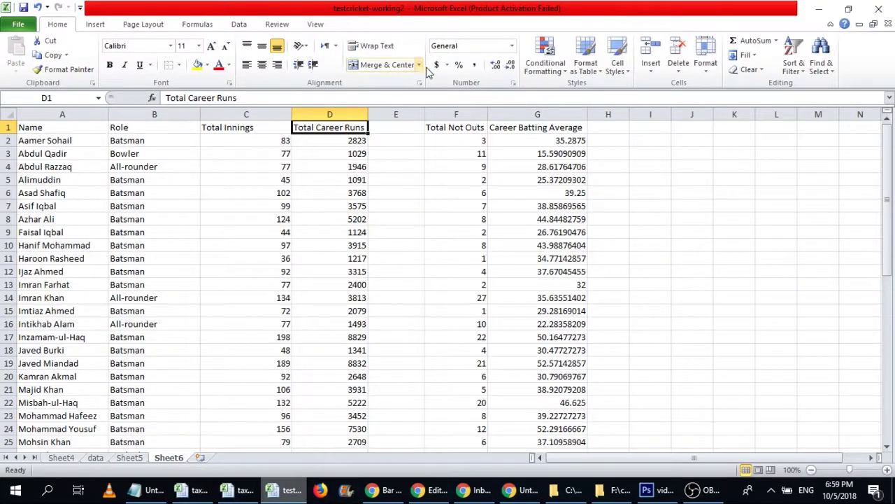
pyautogui.click(549, 128)
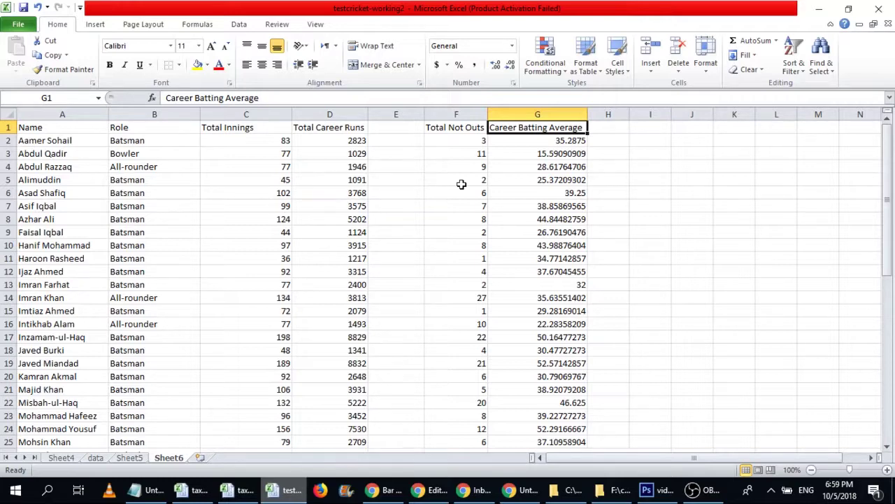
pyautogui.rightClick(323, 114)
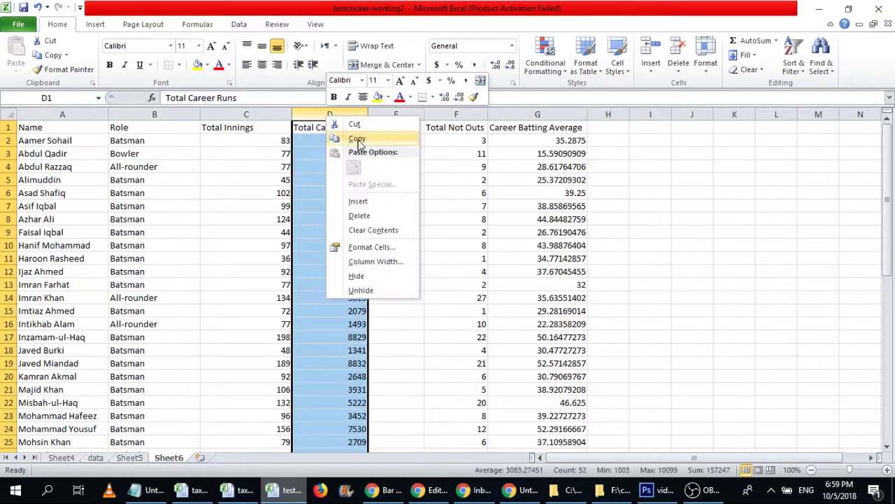
pyautogui.click(378, 196)
pyautogui.click(619, 136)
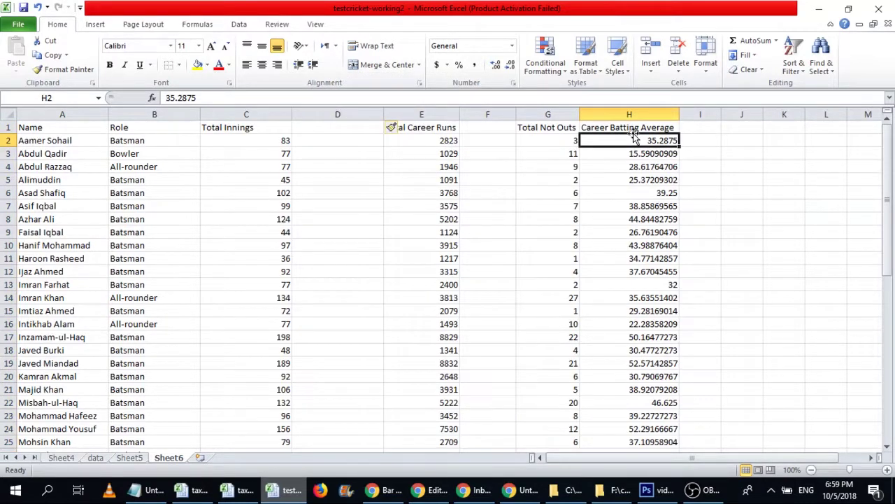
# Move the Career Batting Average header and its values from column H into the empty column D.
pyautogui.click(626, 127)
pyautogui.hotkey('ctrl', 'shift', 'Down')
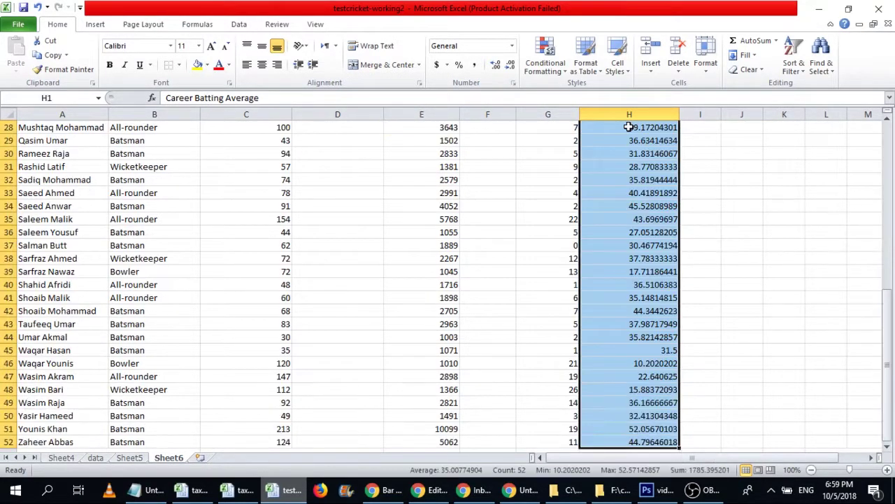
pyautogui.hotkey('ctrl', 'c')
pyautogui.press('Left')
pyautogui.press('Left')
pyautogui.press('Left')
pyautogui.press('Left')
pyautogui.hotkey('ctrl', 'v')
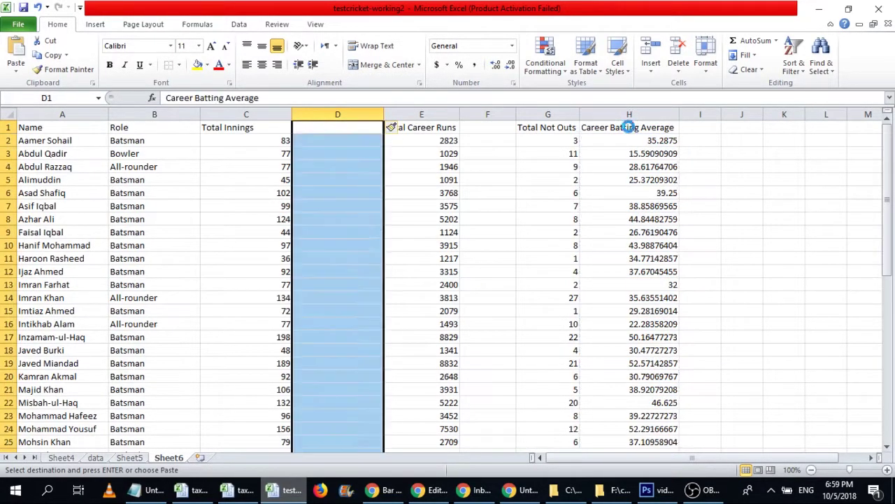
pyautogui.press('Right')
pyautogui.press('Left')
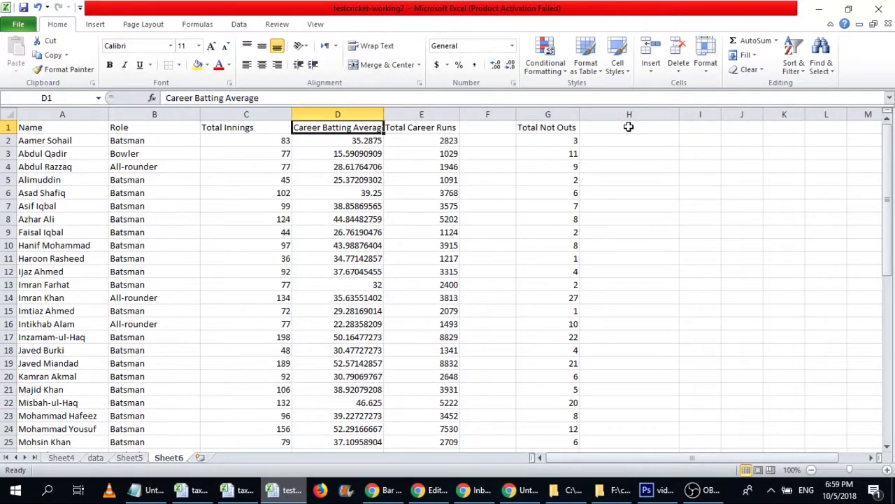
# Autofit column D to its Career Batting Average header and switch to the Flourish visualisation.
pyautogui.press('Right')
pyautogui.doubleClick(384, 113)
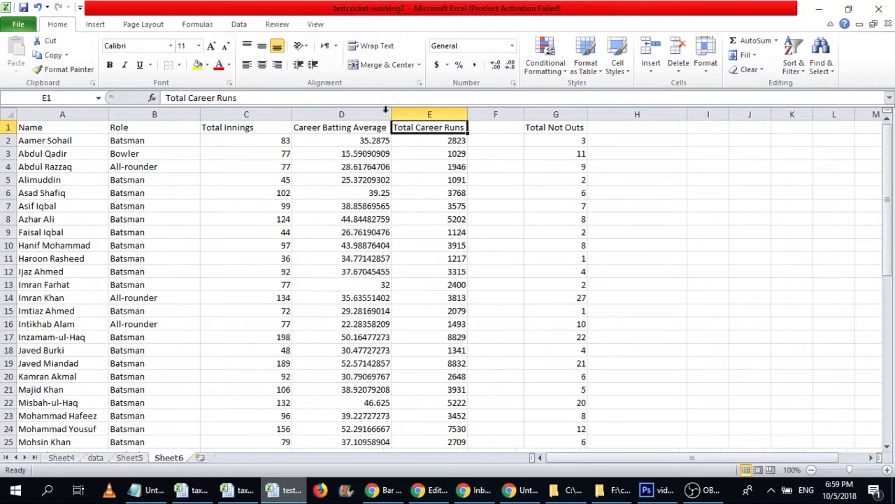
pyautogui.click(440, 139)
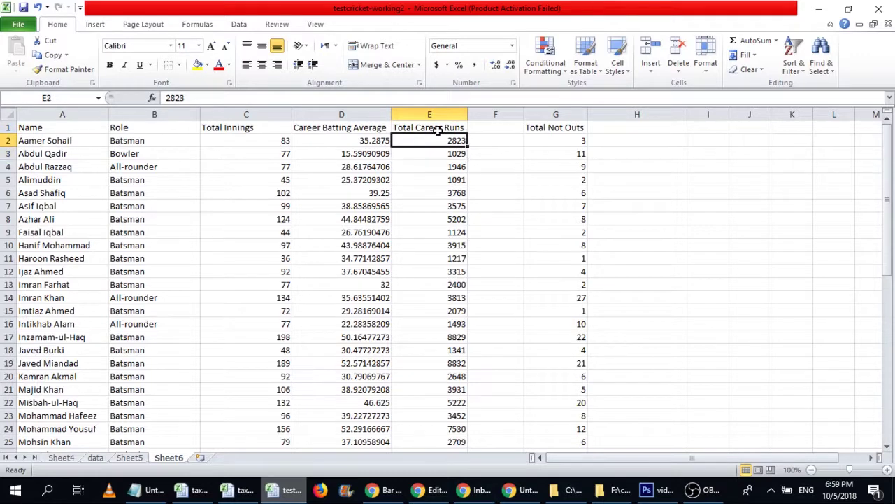
pyautogui.click(519, 490)
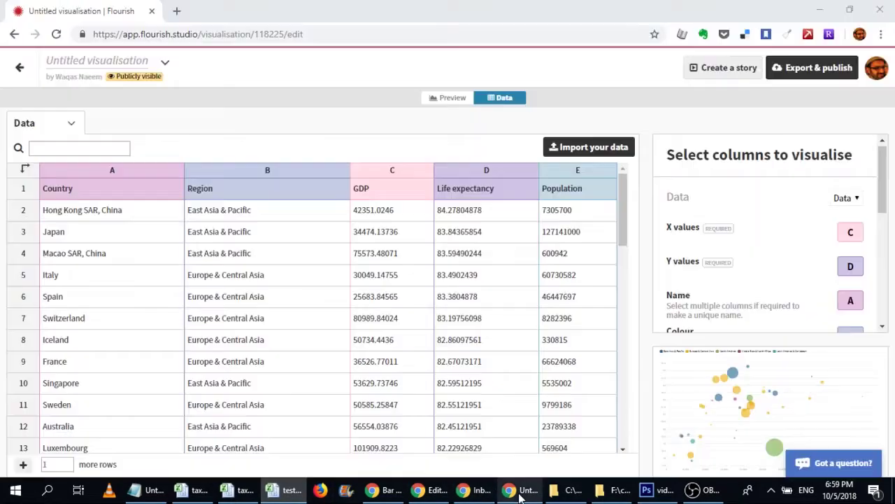
# Check the Colour and Size column assignments in Flourish, then delete the Total Not Outs column G in Excel.
pyautogui.moveTo(881, 206); pyautogui.dragTo(881, 230)
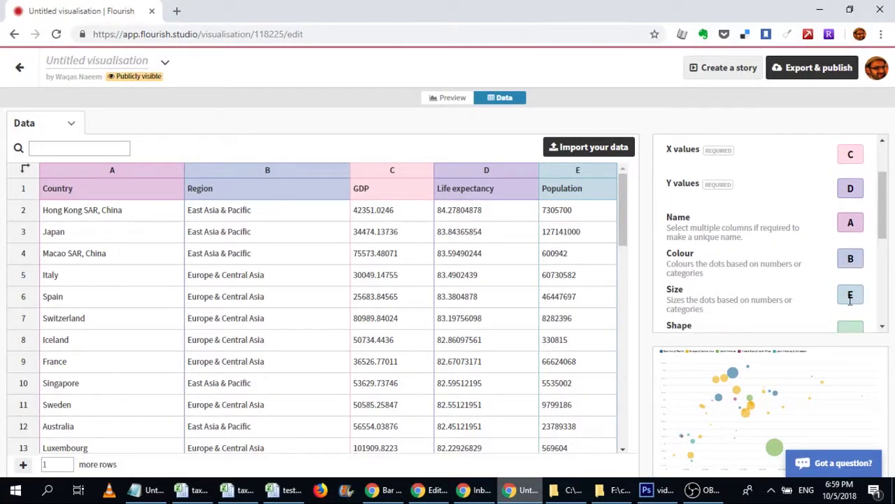
pyautogui.click(284, 490)
pyautogui.click(440, 131)
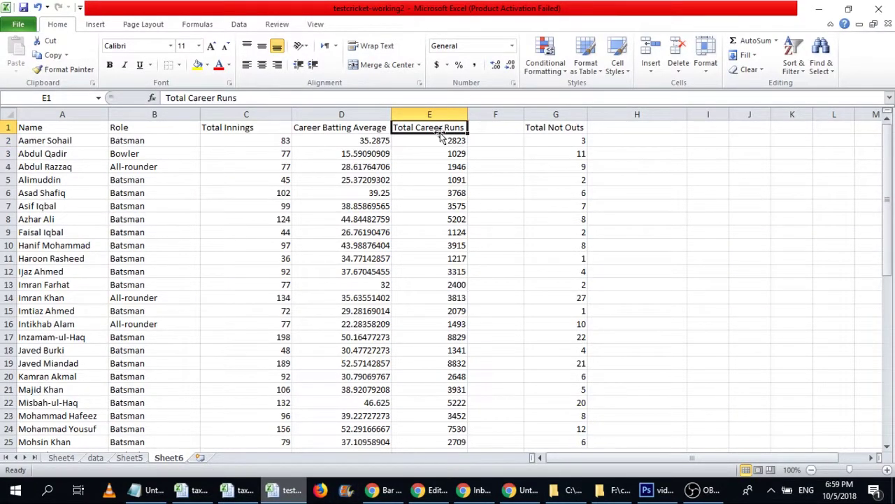
pyautogui.click(441, 137)
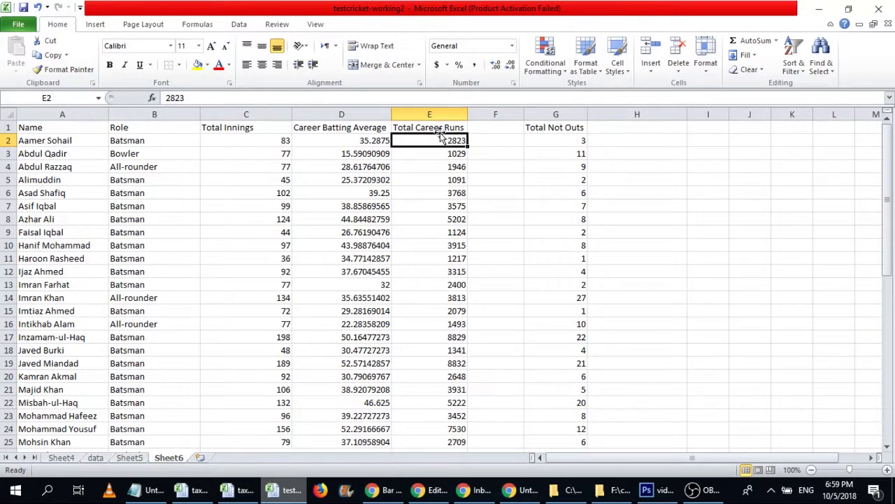
pyautogui.click(563, 115)
pyautogui.rightClick(567, 116)
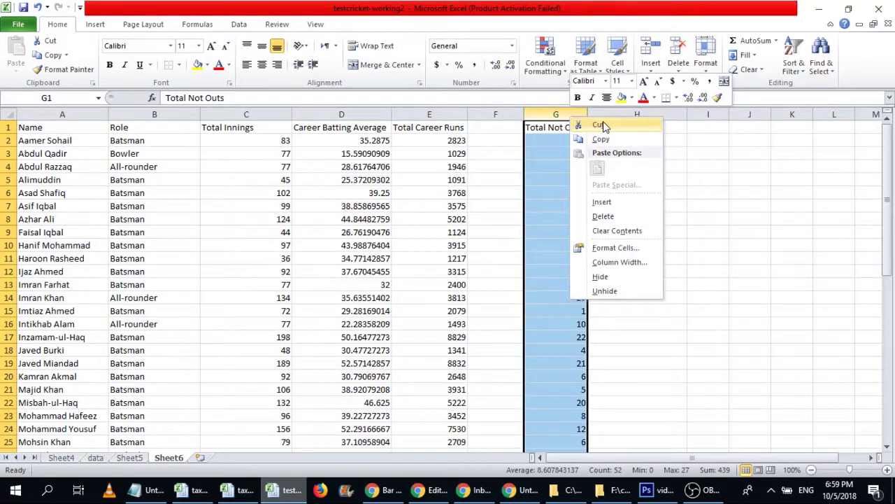
pyautogui.click(626, 216)
pyautogui.click(377, 132)
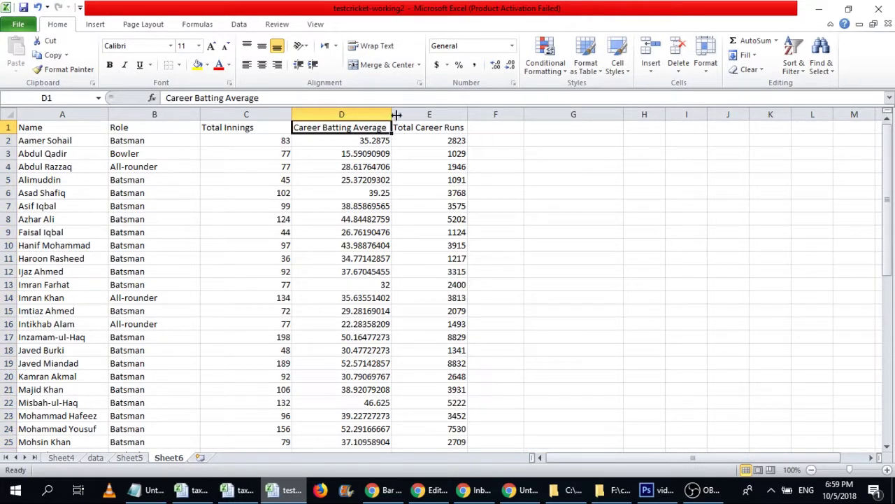
# Check the last row of the Excel table, then switch to Flourish and add 1 row at the end of its data sheet.
pyautogui.click(431, 142)
pyautogui.press('Home')
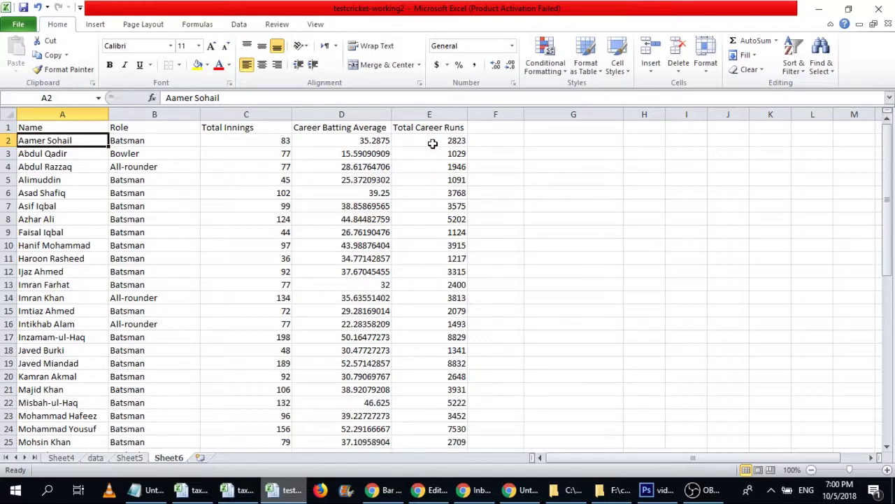
pyautogui.hotkey('ctrl', 'Down')
pyautogui.scroll(-1, 432, 143)
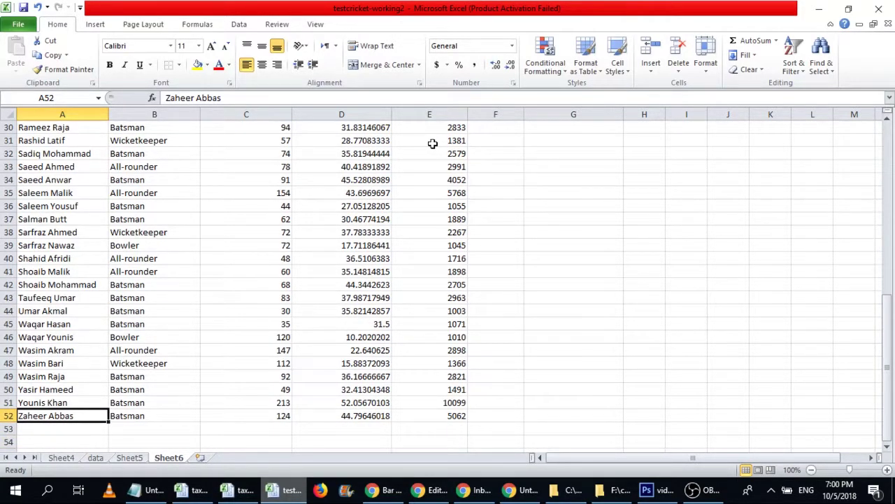
pyautogui.hotkey('ctrl', 'Home')
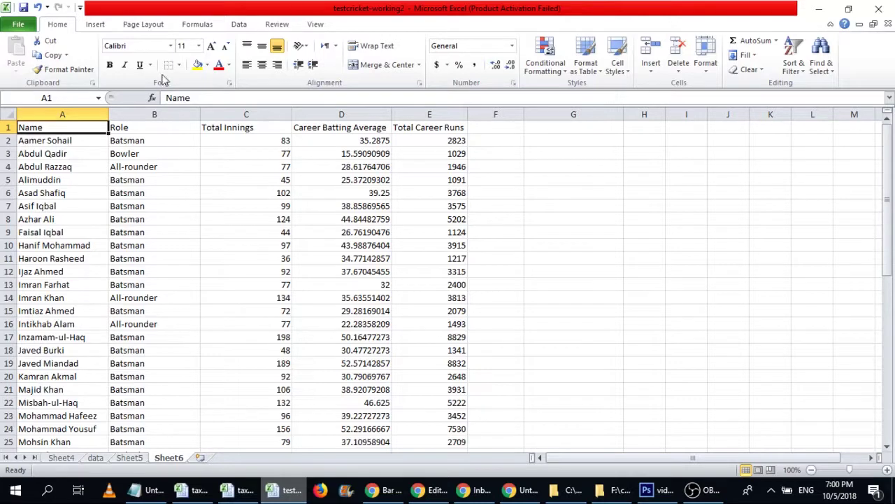
pyautogui.click(530, 494)
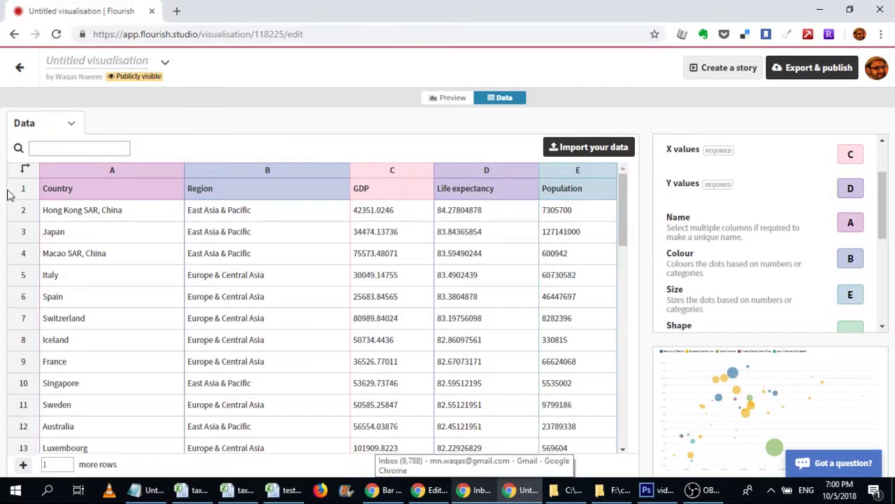
pyautogui.click(129, 197)
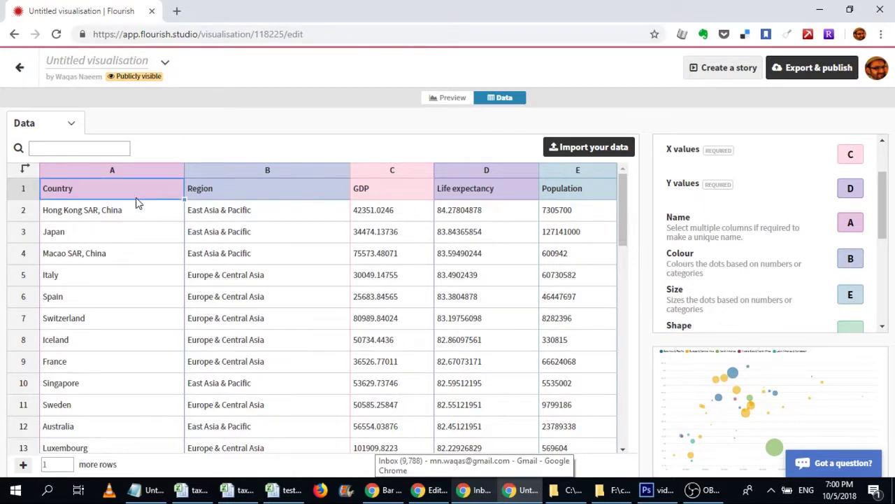
pyautogui.moveTo(626, 221); pyautogui.dragTo(625, 472)
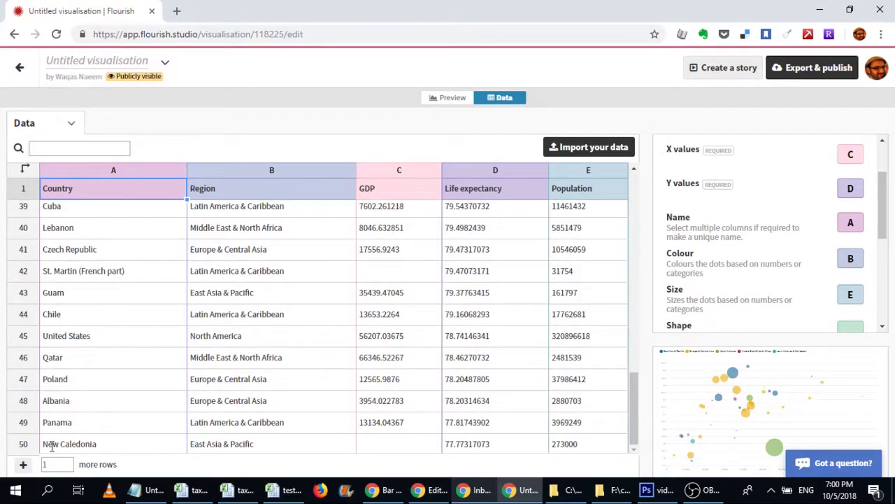
pyautogui.click(24, 466)
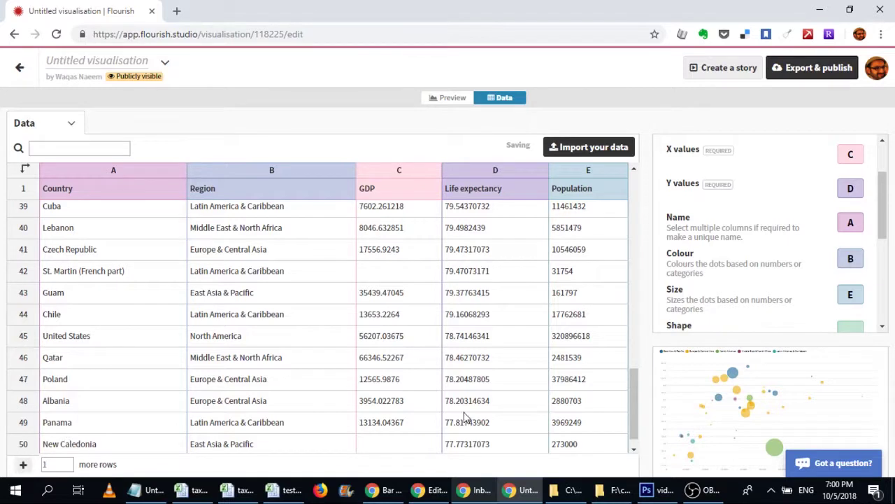
pyautogui.moveTo(632, 434); pyautogui.dragTo(634, 442)
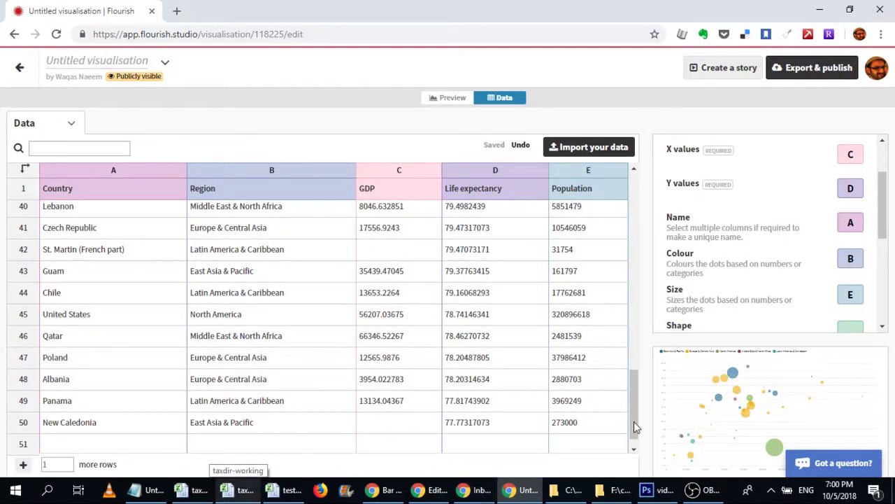
pyautogui.scroll(10, 283, 378)
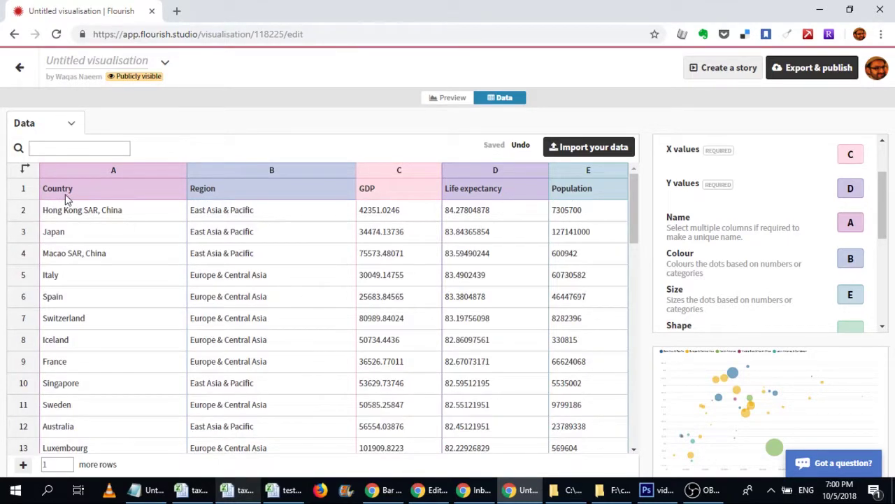
# Copy the cricketer table A1:E52 from Sheet6 in Excel and paste it over Flourish's sample data starting at cell A1.
pyautogui.click(284, 489)
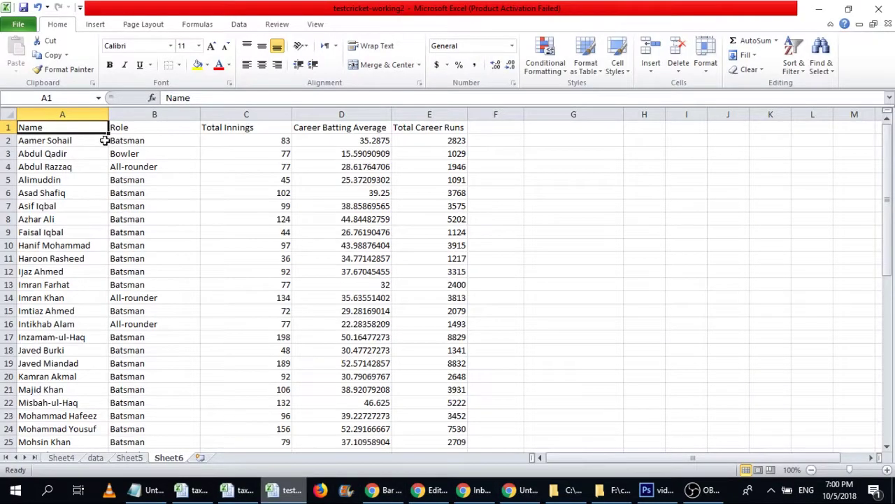
pyautogui.hotkey('shift', 'Right')
pyautogui.hotkey('shift', 'Right')
pyautogui.hotkey('shift', 'Right')
pyautogui.hotkey('shift', 'Right')
pyautogui.hotkey('shift', 'Right')
pyautogui.hotkey('shift', 'Left')
pyautogui.hotkey('ctrl', 'shift', 'Down')
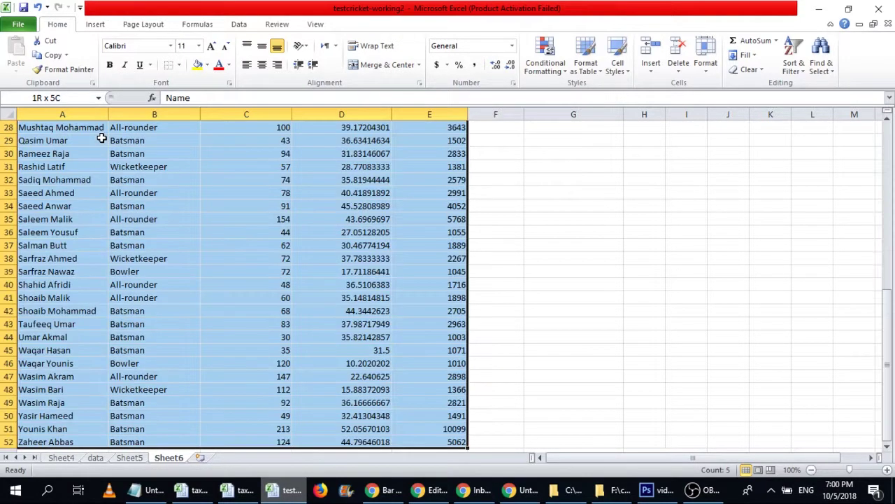
pyautogui.hotkey('ctrl', 'c')
pyautogui.hotkey('alt', 'Tab')
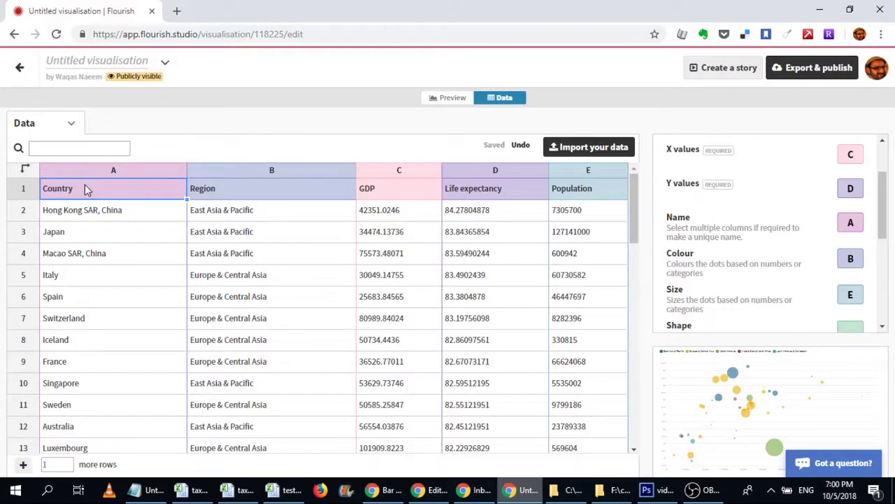
pyautogui.hotkey('ctrl', 'v')
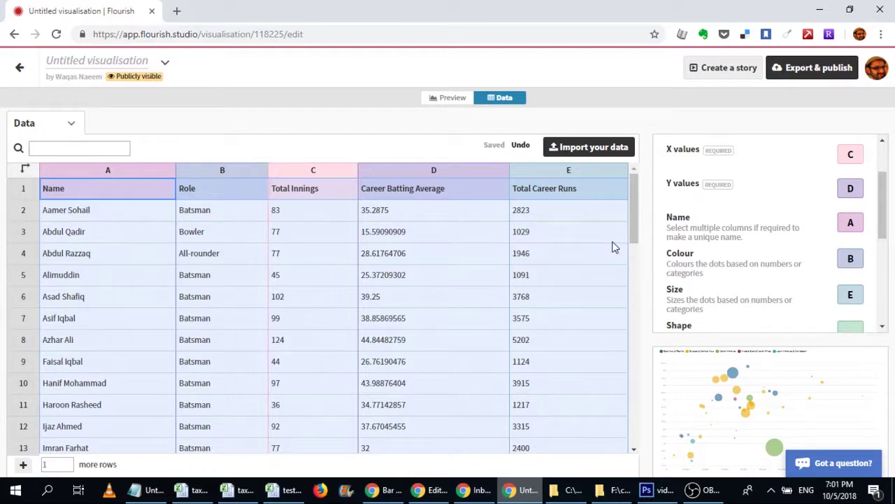
# Review the pasted cricketer rows in the data sheet alongside the assigned visualisation columns.
pyautogui.moveTo(632, 203); pyautogui.dragTo(627, 245)
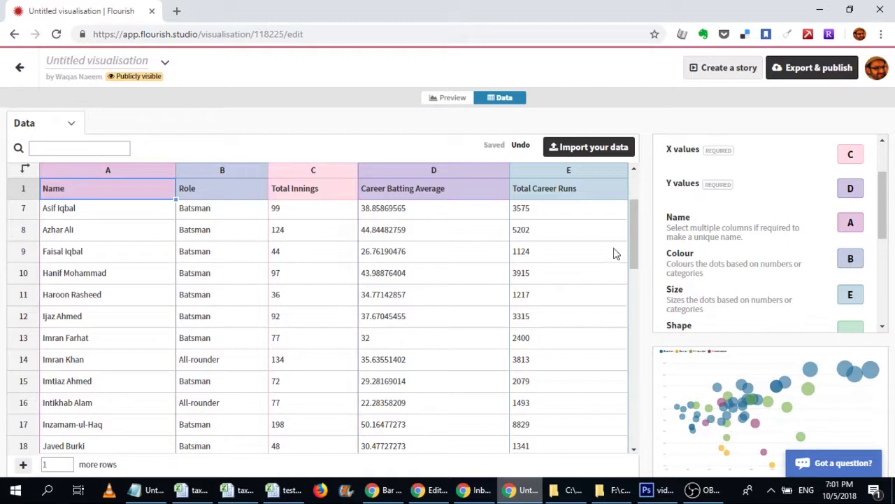
pyautogui.moveTo(631, 254); pyautogui.dragTo(632, 184)
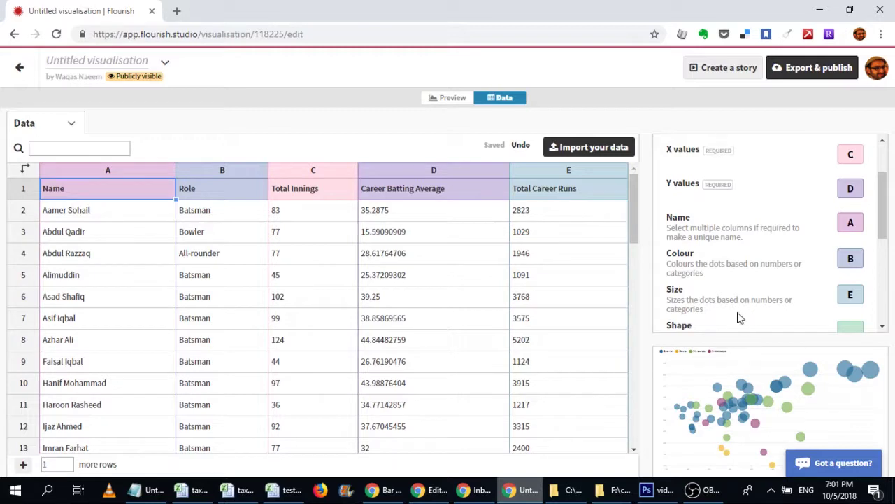
pyautogui.scroll(-5, 630, 251)
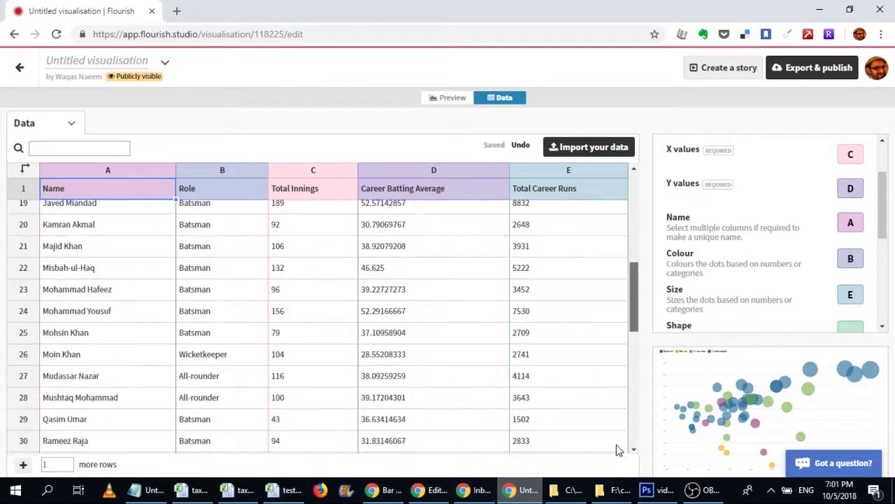
pyautogui.scroll(-6, 619, 450)
pyautogui.scroll(12, 629, 349)
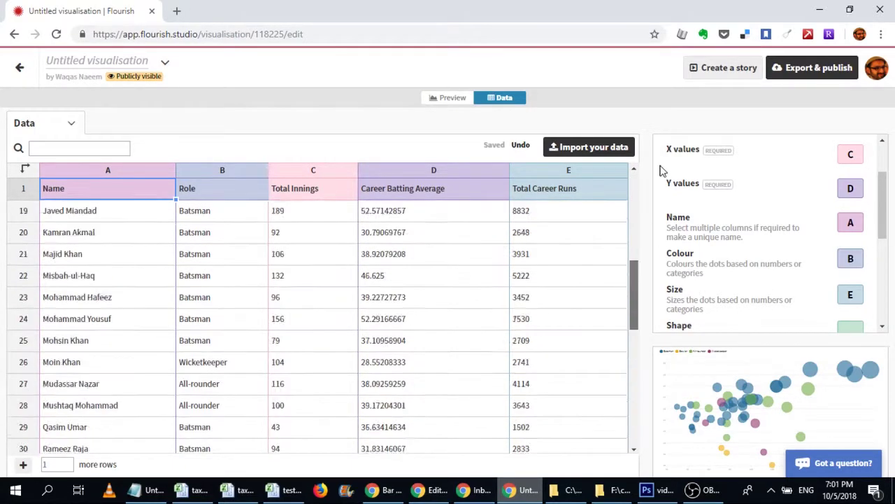
# Preview the scatter chart and inspect the details of the highest-scoring batsmen's dots and a low-innings wicketkeeper's dot.
pyautogui.click(449, 100)
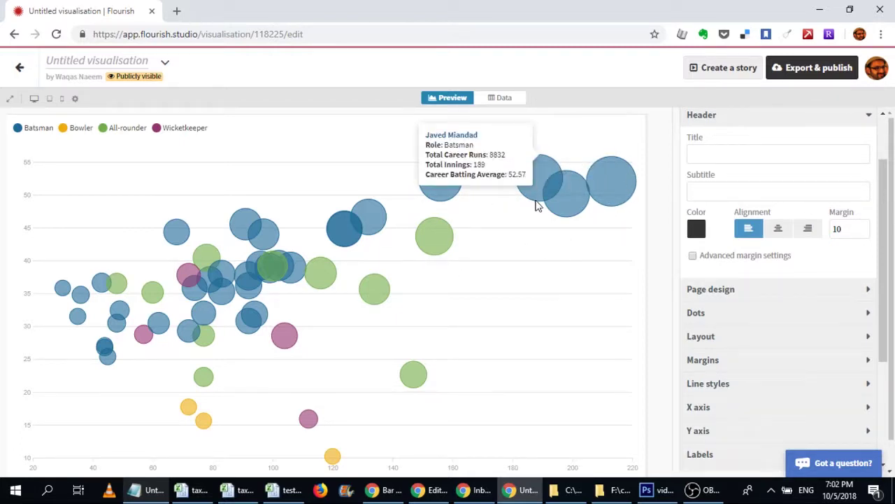
pyautogui.moveTo(612, 189)
pyautogui.moveTo(580, 199)
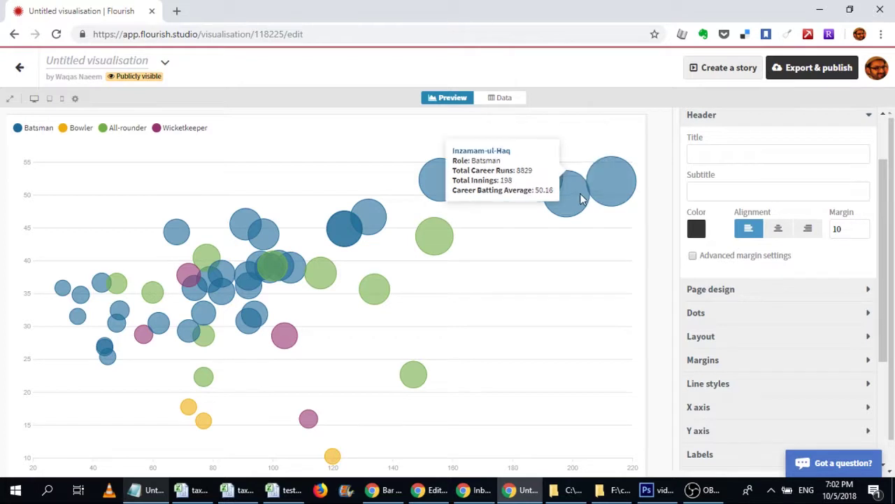
pyautogui.moveTo(549, 171)
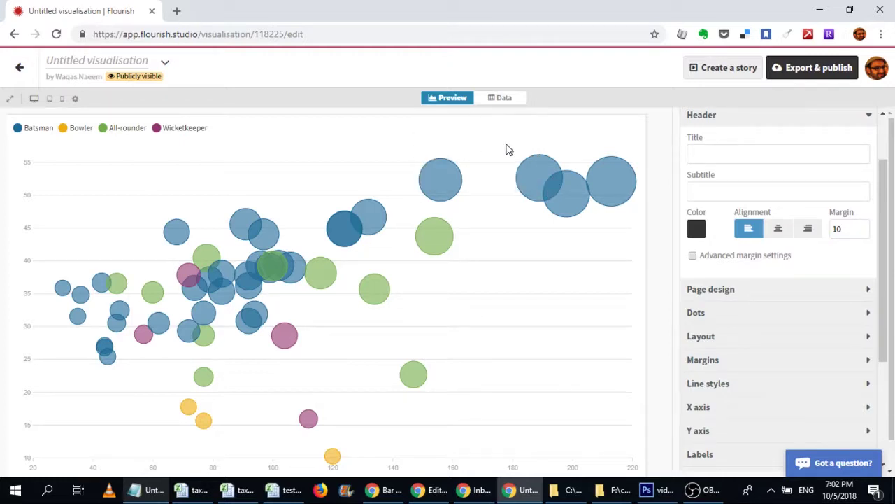
pyautogui.scroll(-1, 502, 149)
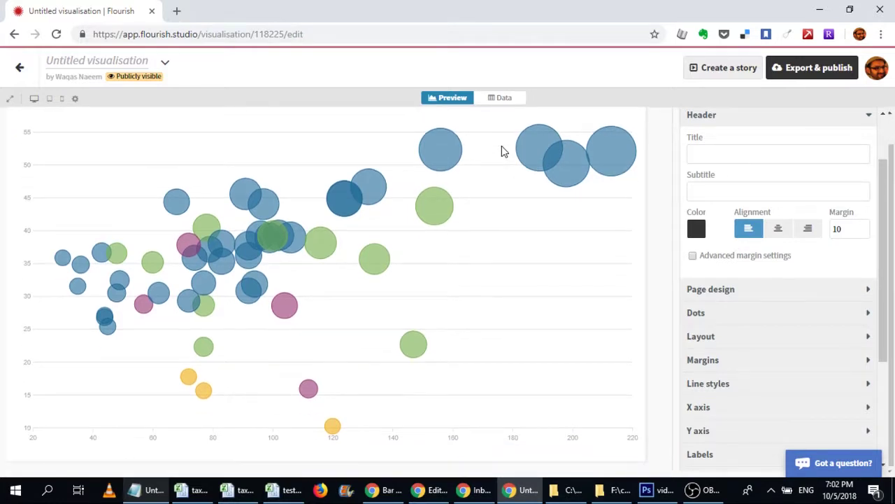
pyautogui.scroll(1, 553, 238)
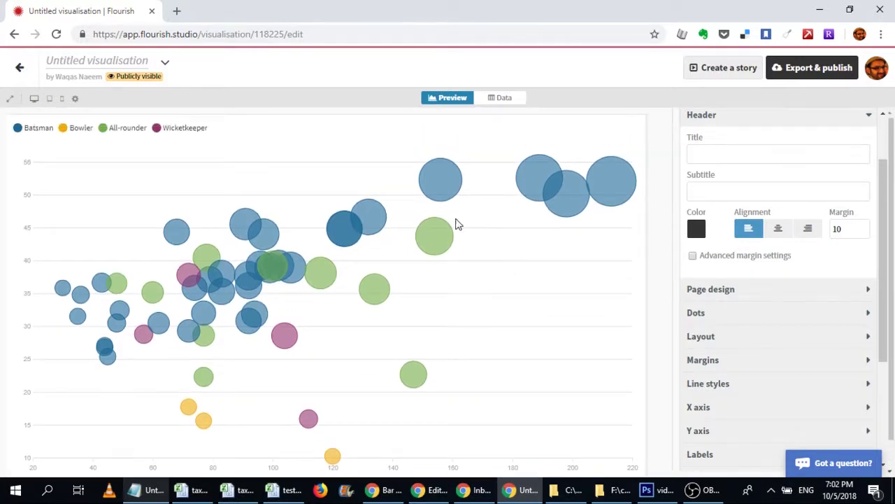
pyautogui.scroll(-1, 557, 288)
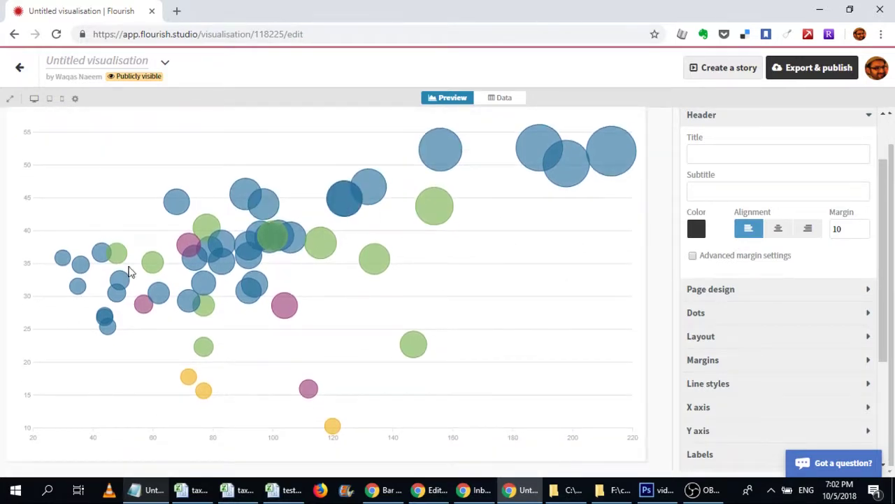
pyautogui.moveTo(142, 302)
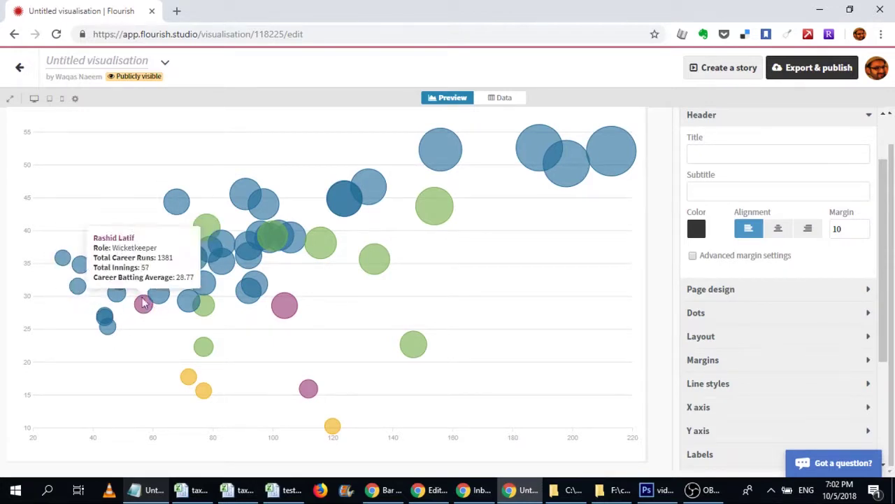